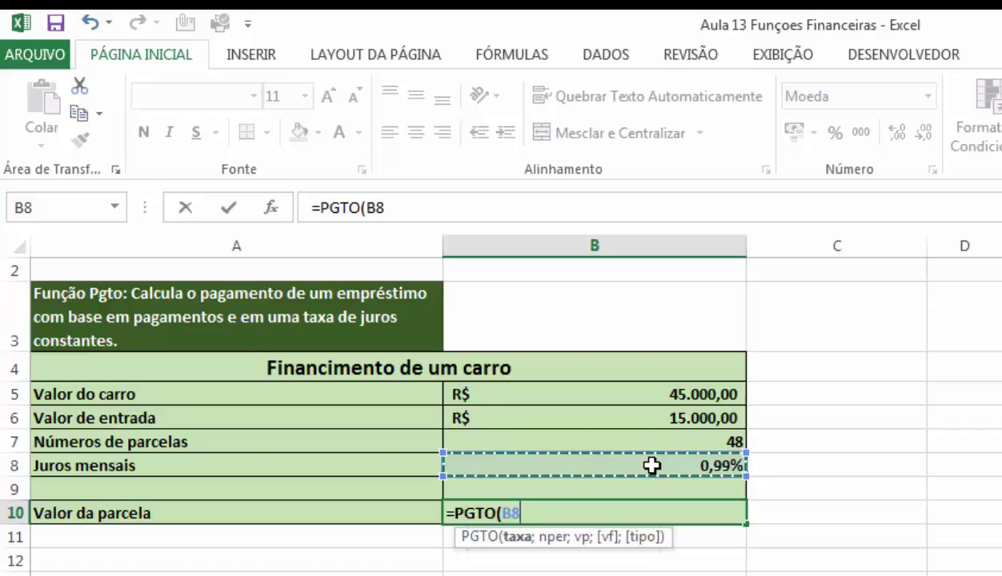
Complete the Valor da parcela formula in B10 as =PGTO(B8;B7;B5-B6), financing the car price minus the down payment
{"action": "type", "text": ";"}
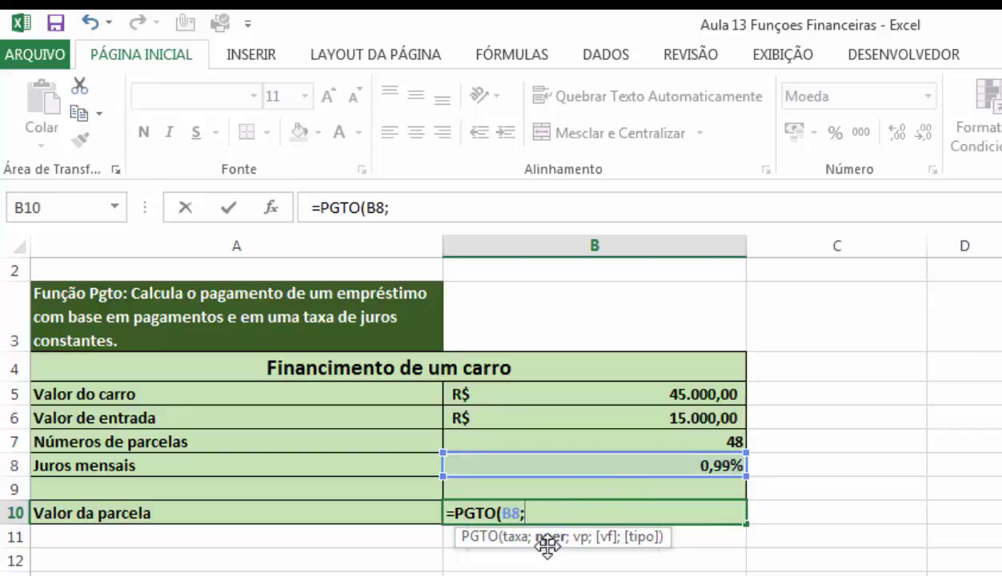
{"action": "left_click", "coordinate": [697, 446]}
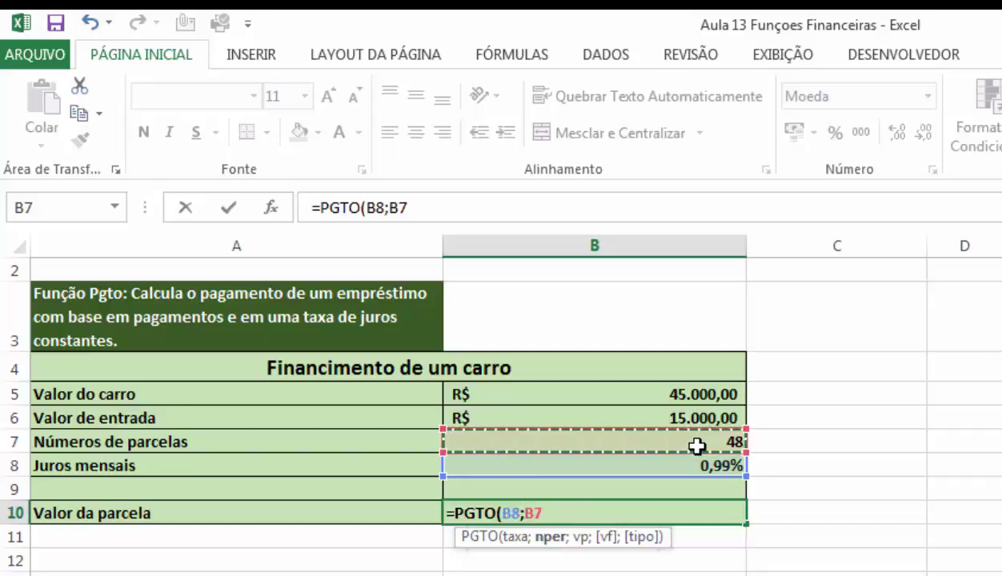
{"action": "type", "text": ";"}
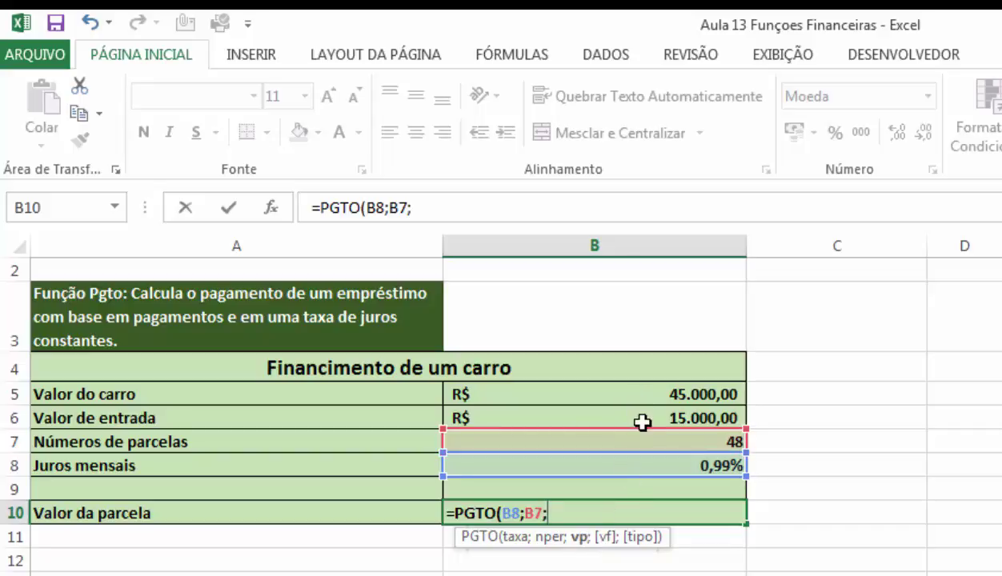
{"action": "left_click", "coordinate": [646, 394]}
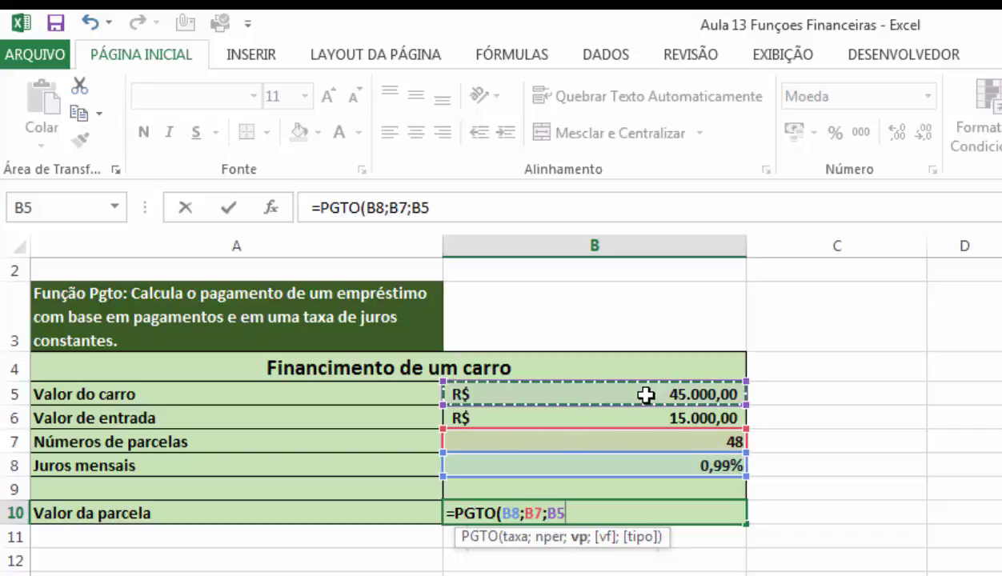
{"action": "type", "text": "-"}
{"action": "left_click", "coordinate": [644, 418]}
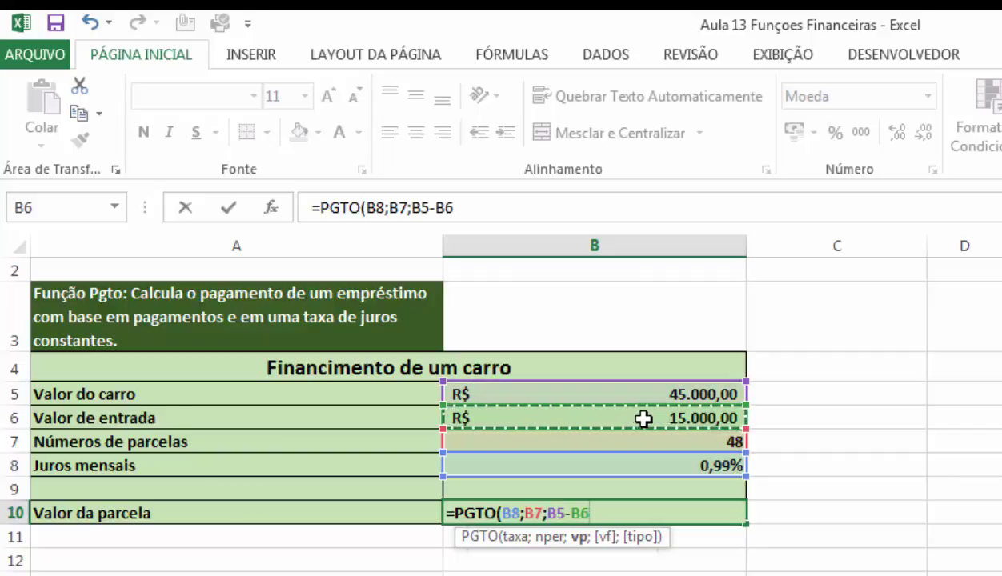
{"action": "type", "text": ")"}
{"action": "key", "text": "Return"}
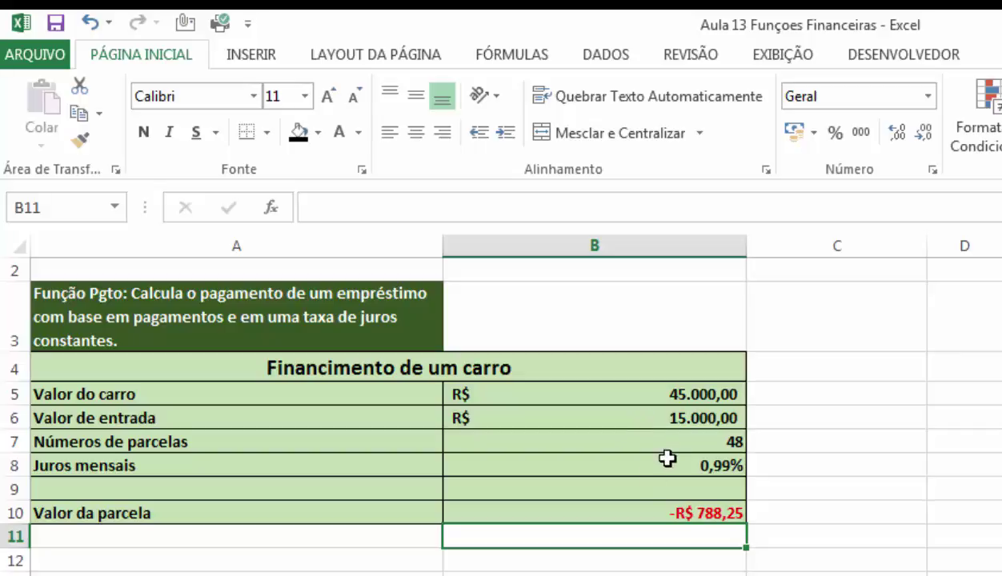
Negate the installment formula in B10 so it reads =-PGTO(B8;B7;B5-B6)
{"action": "left_click", "coordinate": [652, 510]}
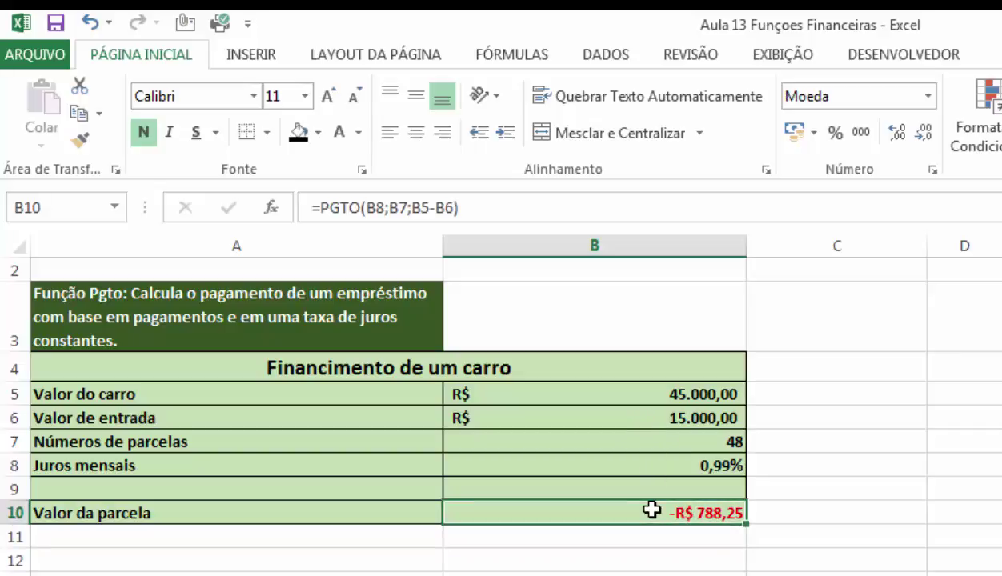
{"action": "left_click", "coordinate": [324, 210]}
{"action": "type", "text": "-"}
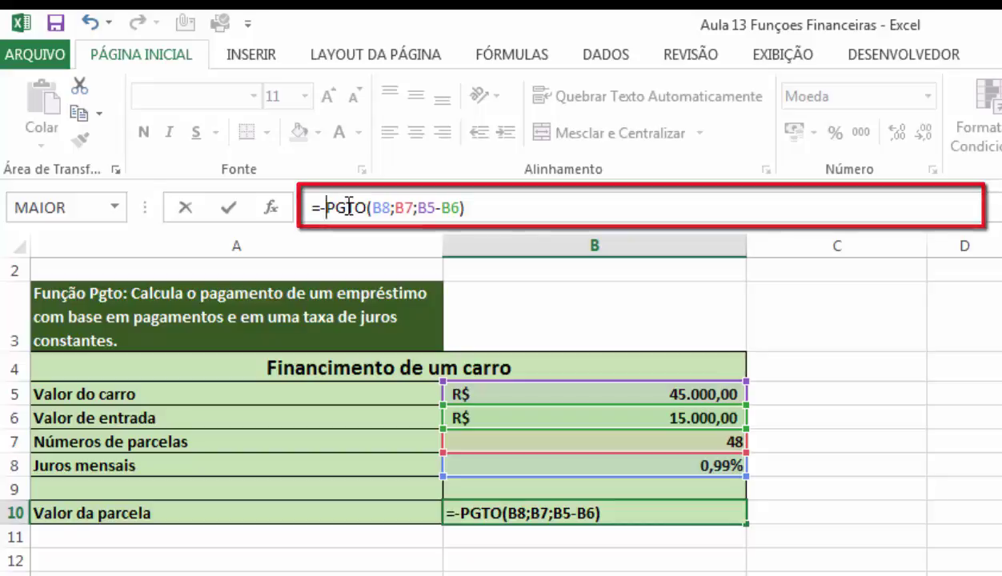
{"action": "key", "text": "Return"}
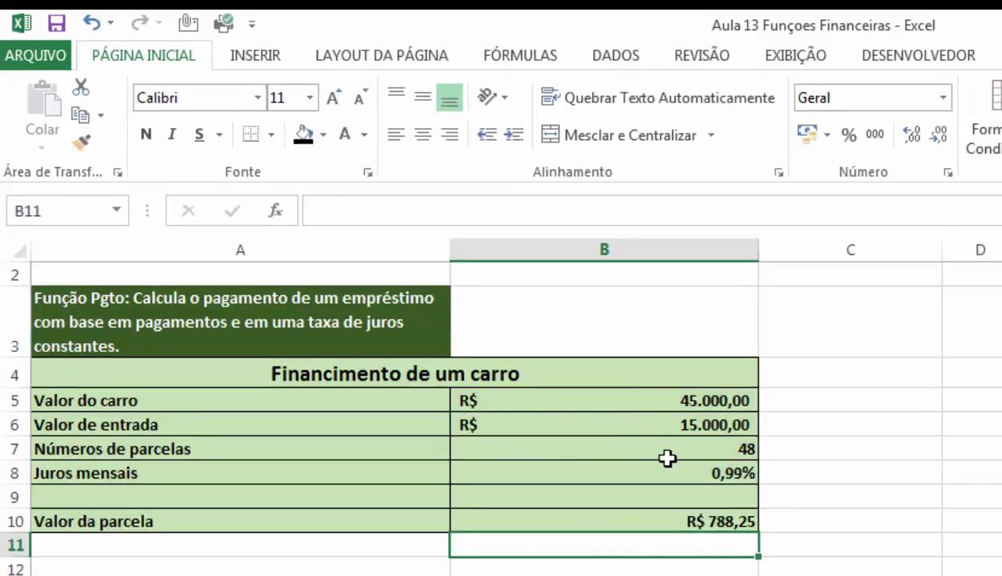
Set the car loan's Juros mensais in B8 to 1,22%
{"action": "left_click", "coordinate": [671, 472]}
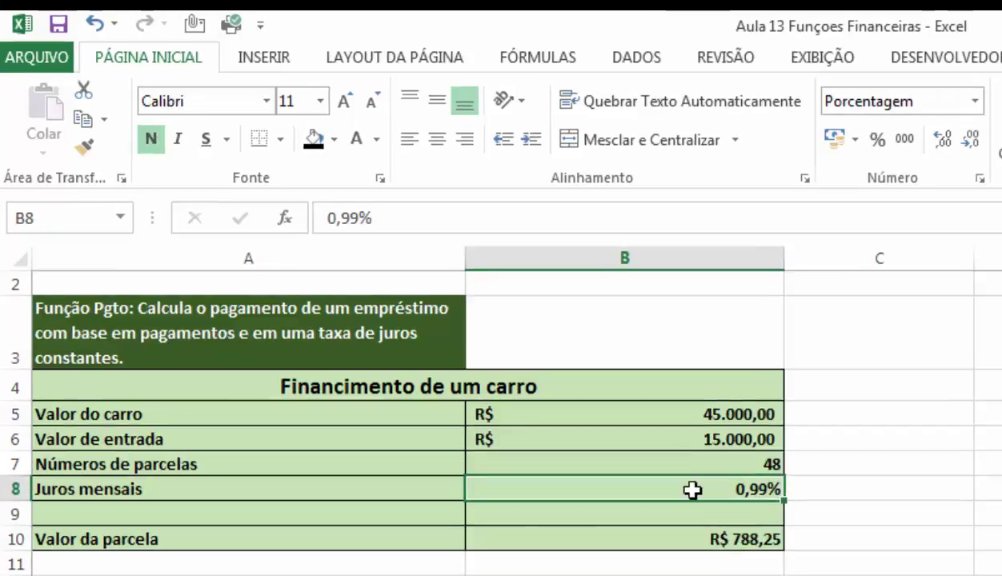
{"action": "type", "text": "1,22"}
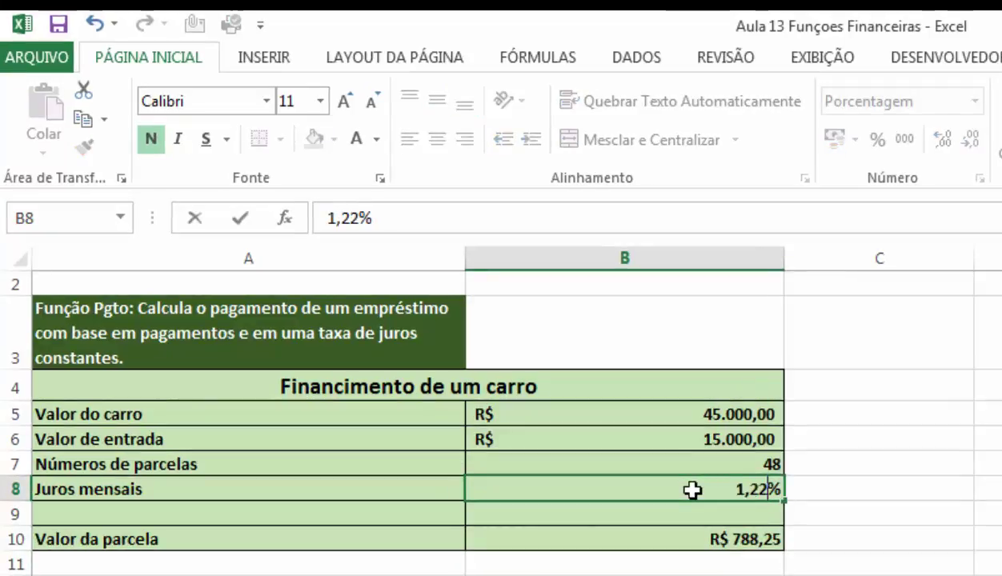
{"action": "key", "text": "Return"}
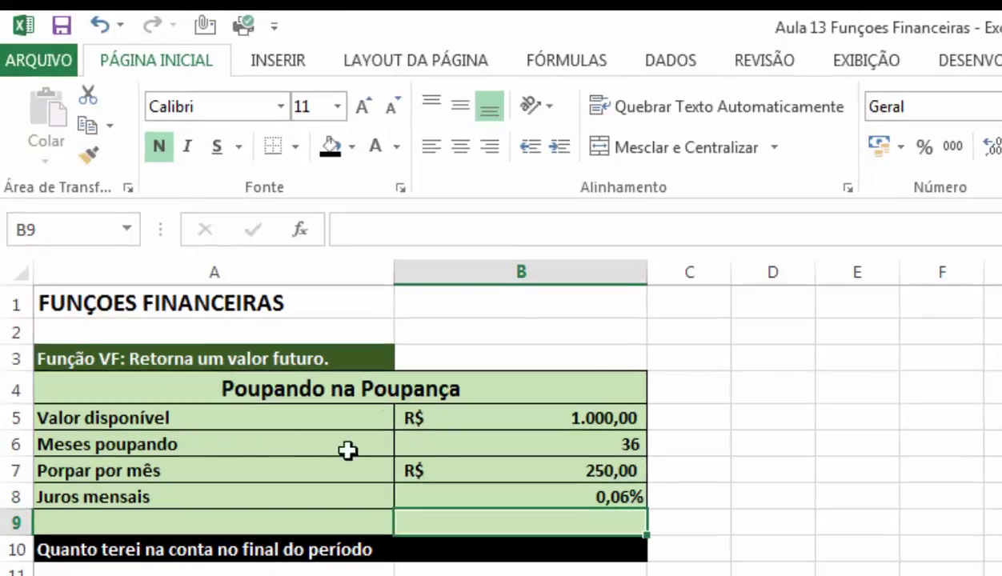
Set Juros mensais in B8 of the Poupando na Poupança table to 0,60%
{"action": "left_click", "coordinate": [488, 420]}
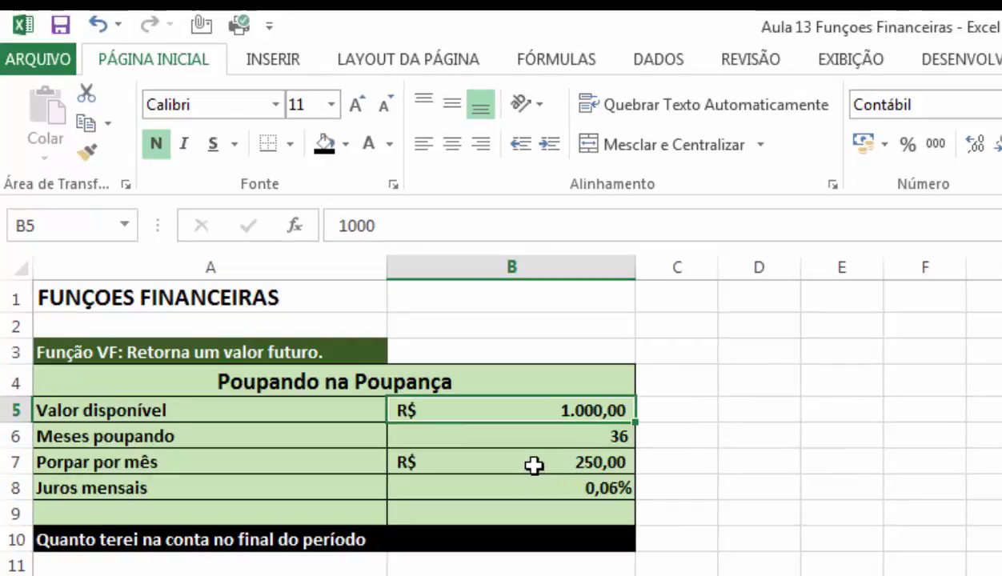
{"action": "left_click", "coordinate": [530, 491]}
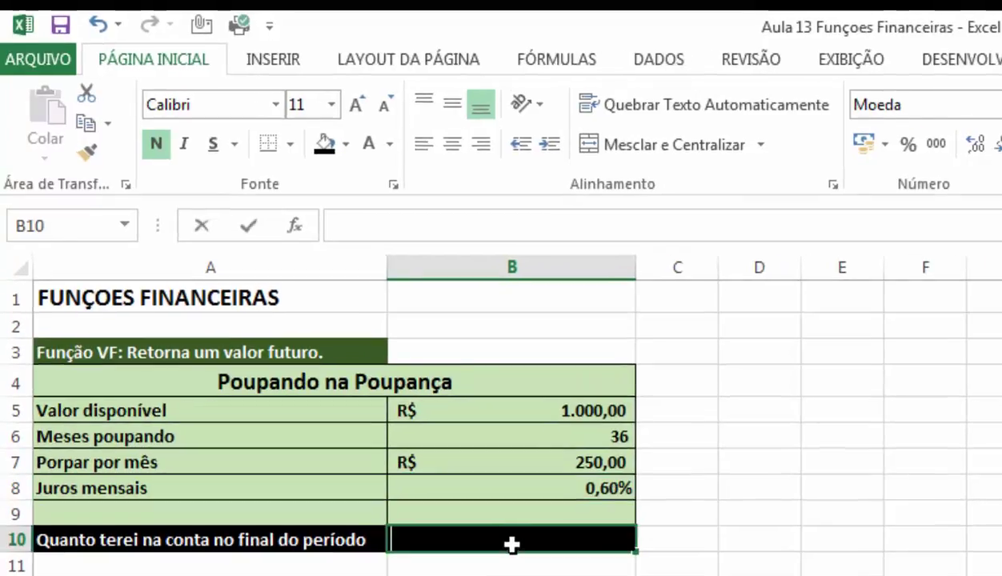
Calculate the savings balance at the end of the period in B10 with the formula =VF(B8;B6;B7;B5)
{"action": "type", "text": "=VF"}
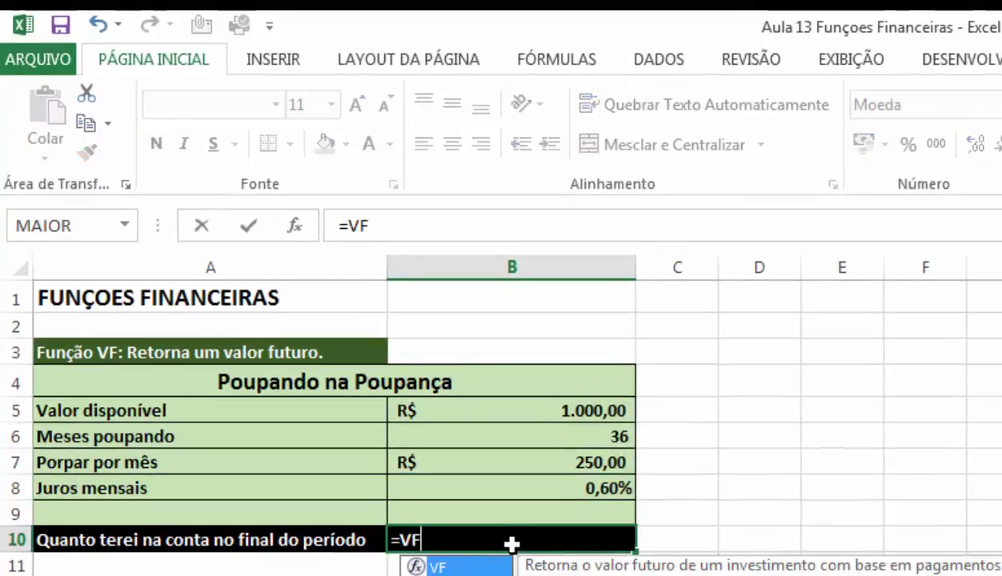
{"action": "type", "text": "("}
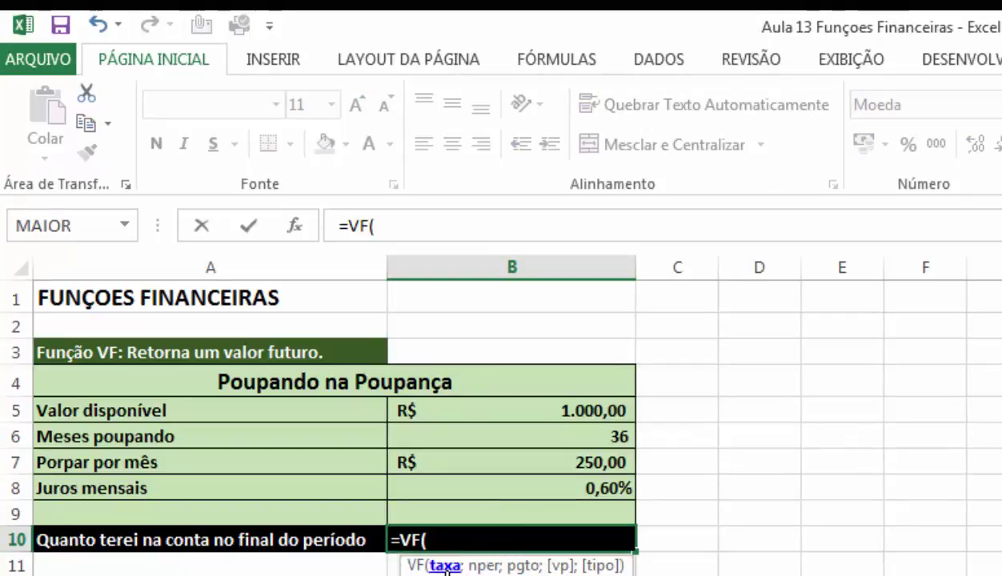
{"action": "left_click", "coordinate": [525, 490]}
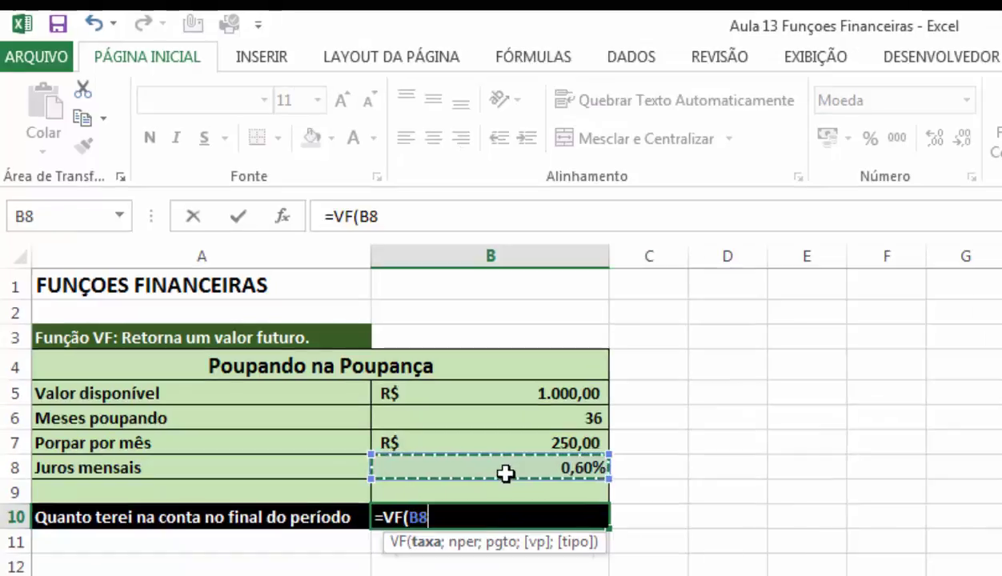
{"action": "type", "text": ";"}
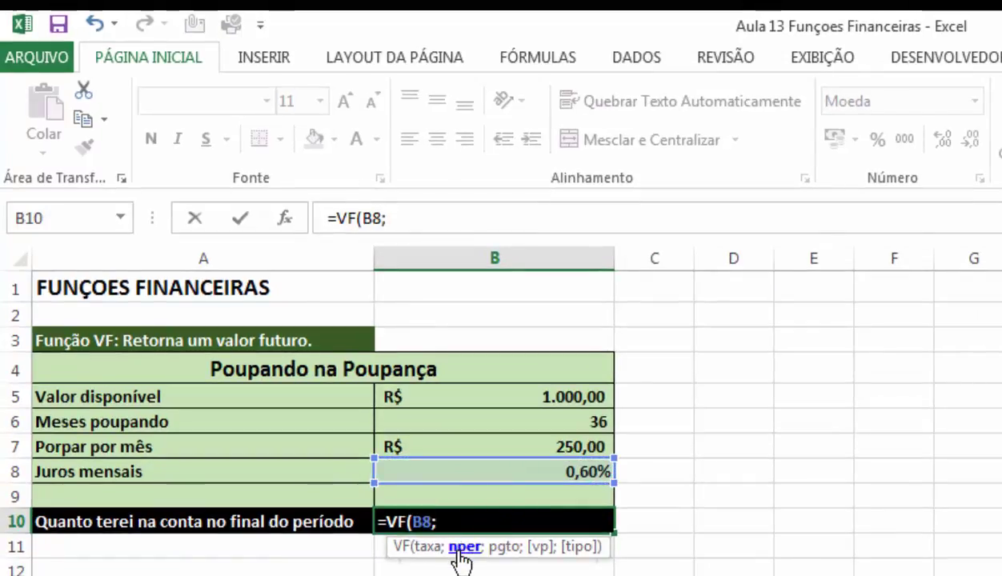
{"action": "left_click", "coordinate": [524, 423]}
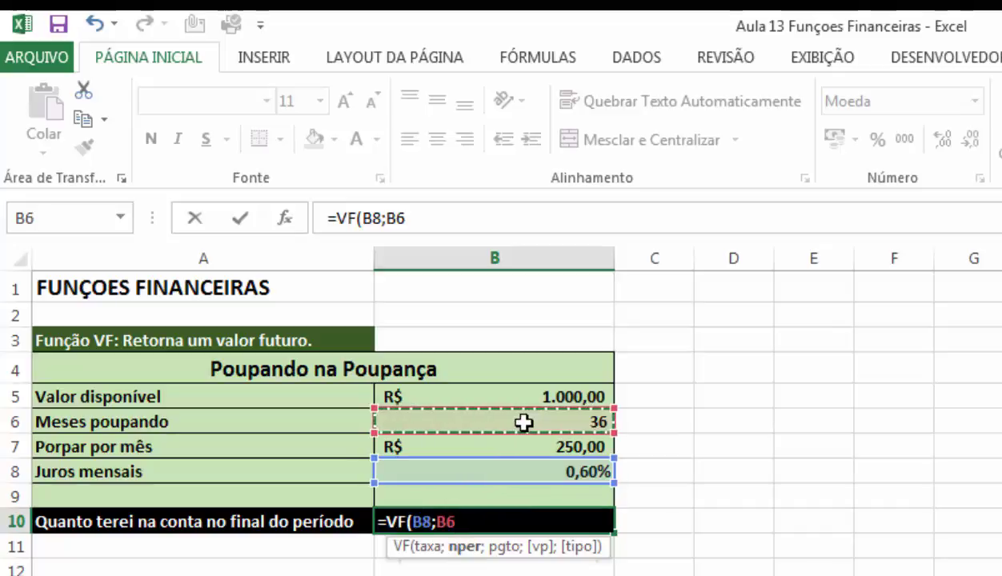
{"action": "type", "text": ";"}
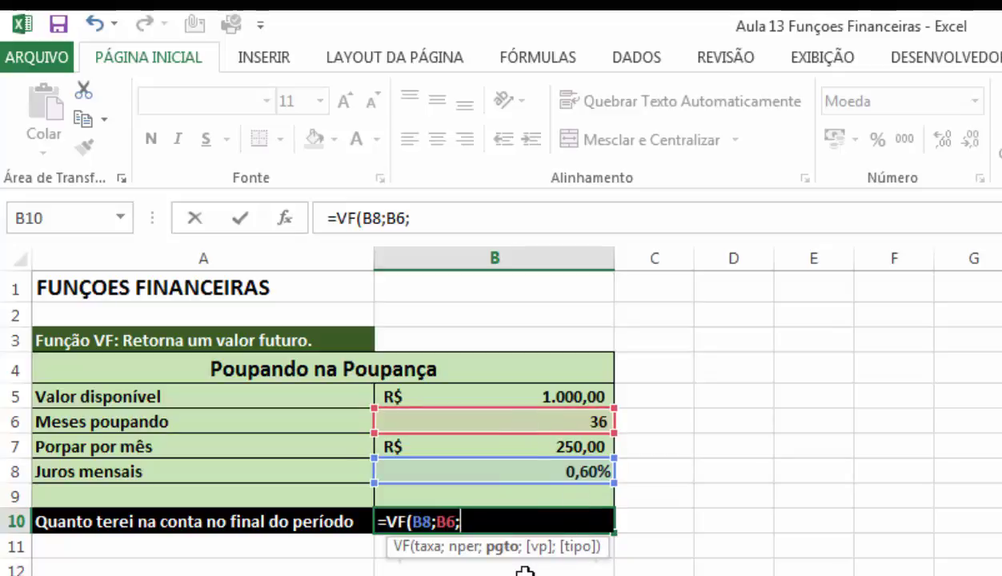
{"action": "left_click", "coordinate": [520, 446]}
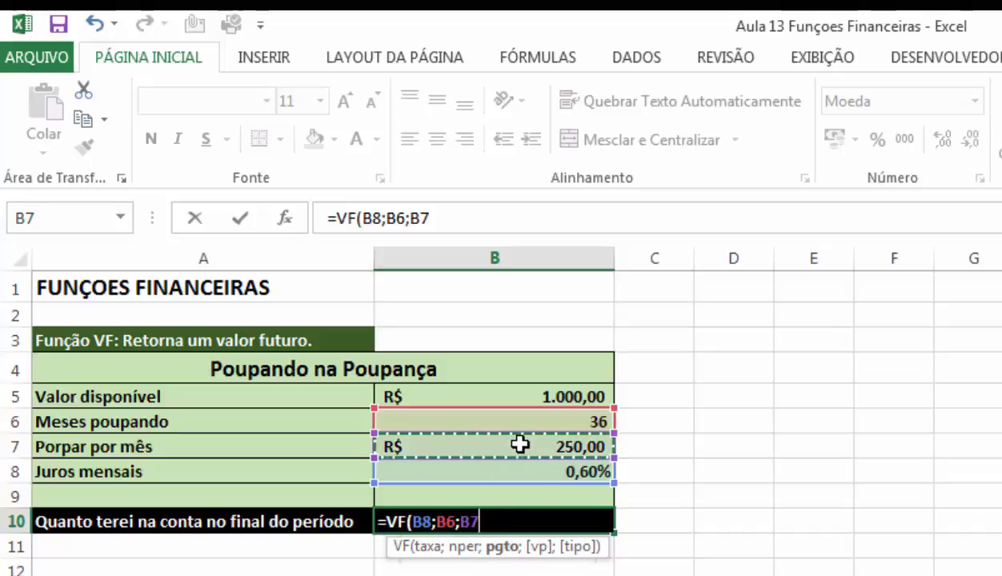
{"action": "type", "text": ";"}
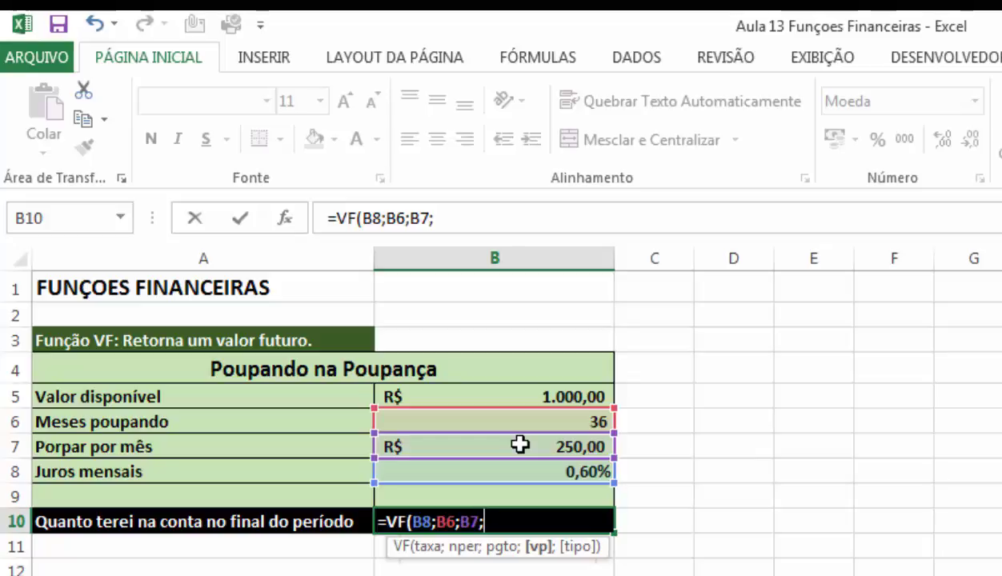
{"action": "left_click", "coordinate": [531, 396]}
{"action": "type", "text": ")"}
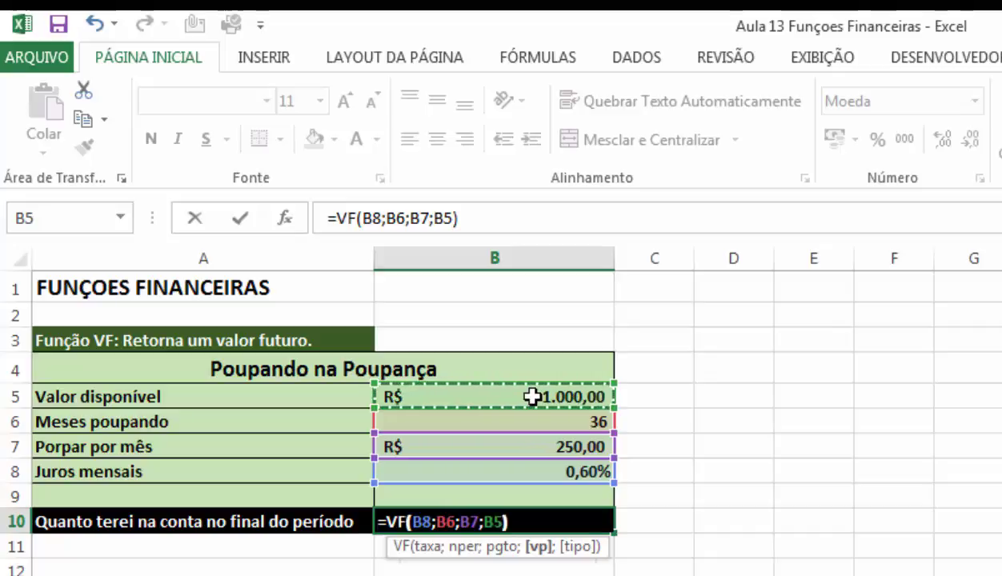
{"action": "key", "text": "Return"}
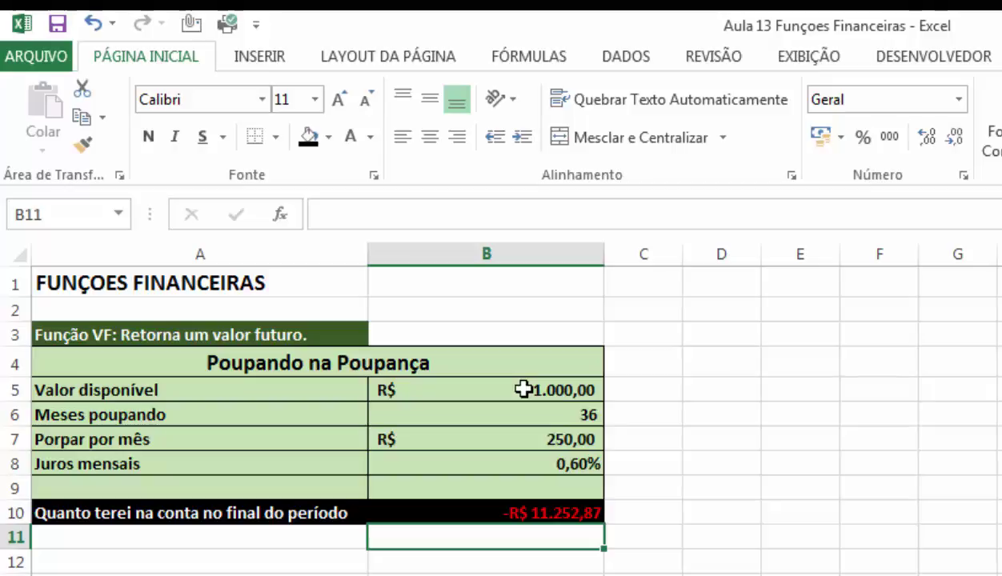
Negate the future value formula in B10 so it reads =-VF(B8;B6;B7;B5)
{"action": "left_click", "coordinate": [470, 513]}
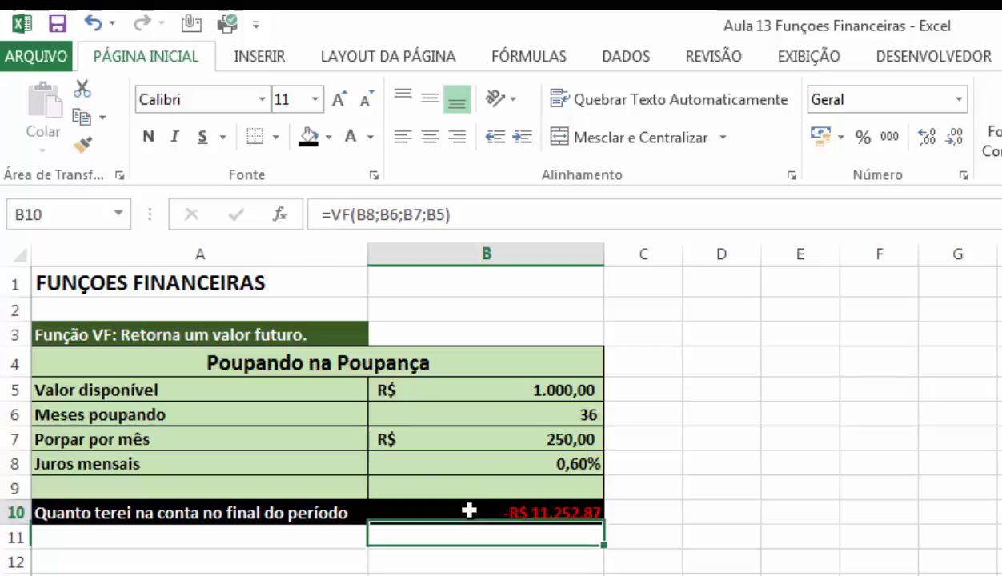
{"action": "left_click", "coordinate": [324, 212]}
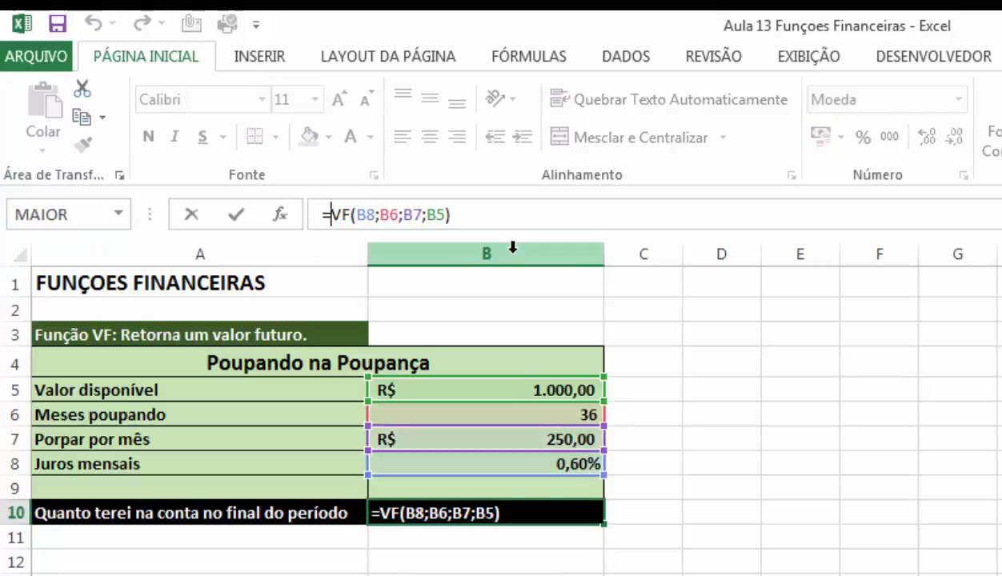
{"action": "type", "text": "-"}
{"action": "key", "text": "Return"}
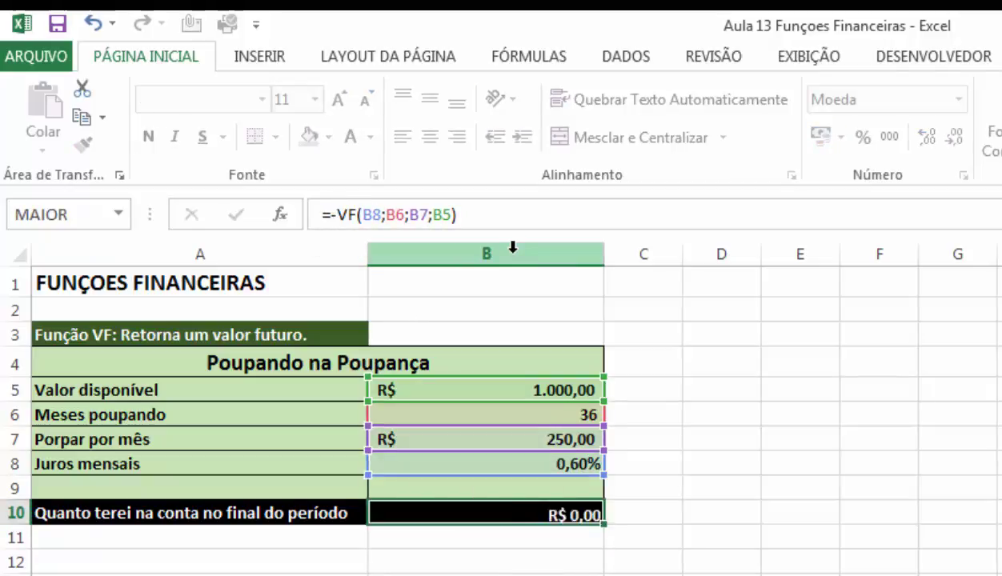
{"action": "key", "text": "Return"}
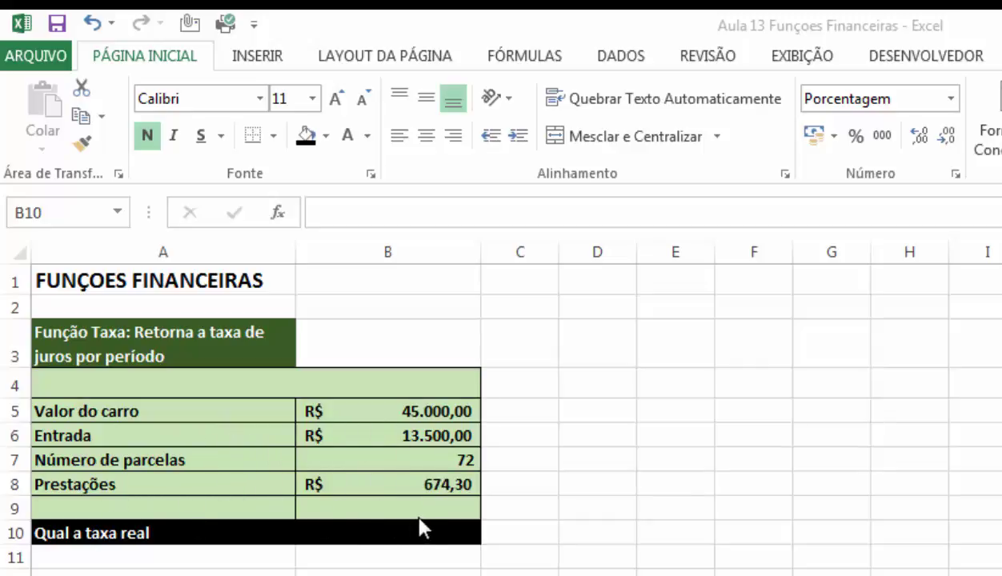
Calculate the real interest rate in B10 of the Função Taxa table with the formula =TAXA(B7;B8;B5-B6)
{"action": "left_click", "coordinate": [408, 535]}
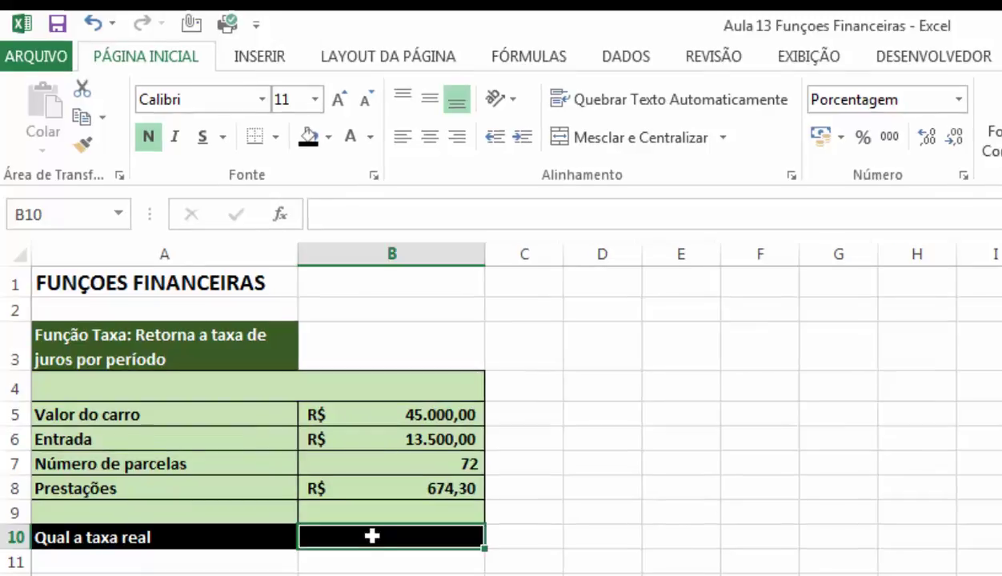
{"action": "type", "text": "=TAXA("}
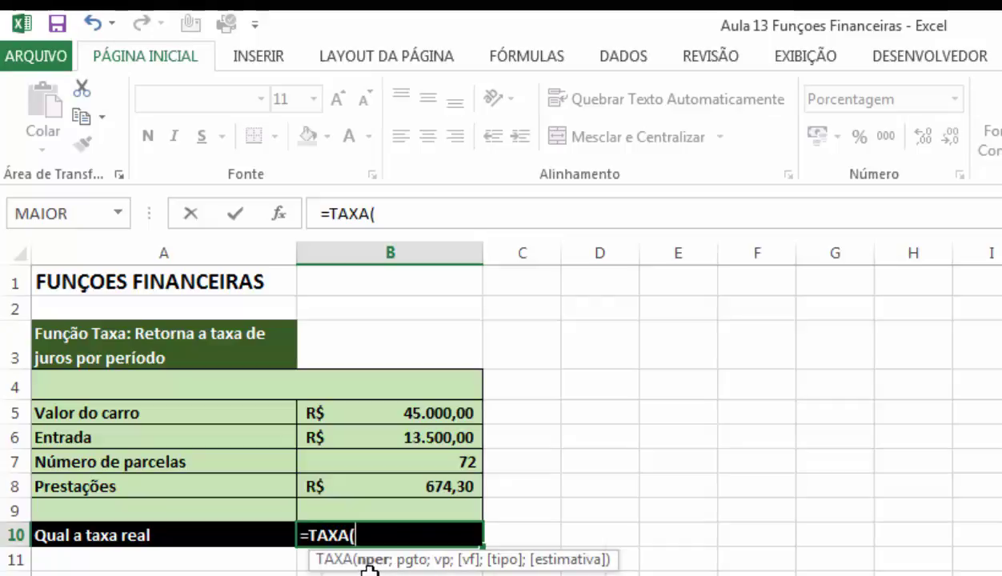
{"action": "left_click", "coordinate": [351, 453]}
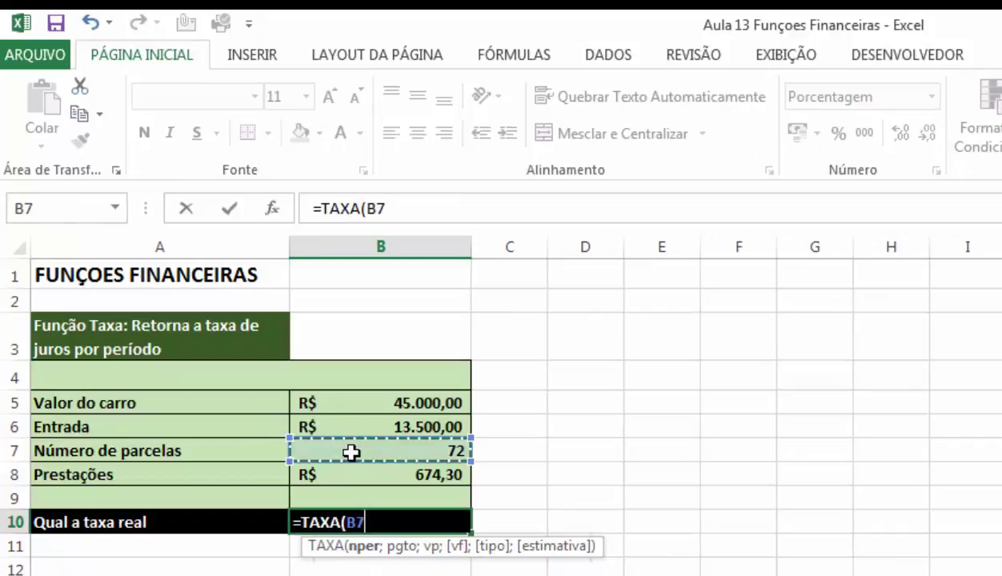
{"action": "type", "text": ";"}
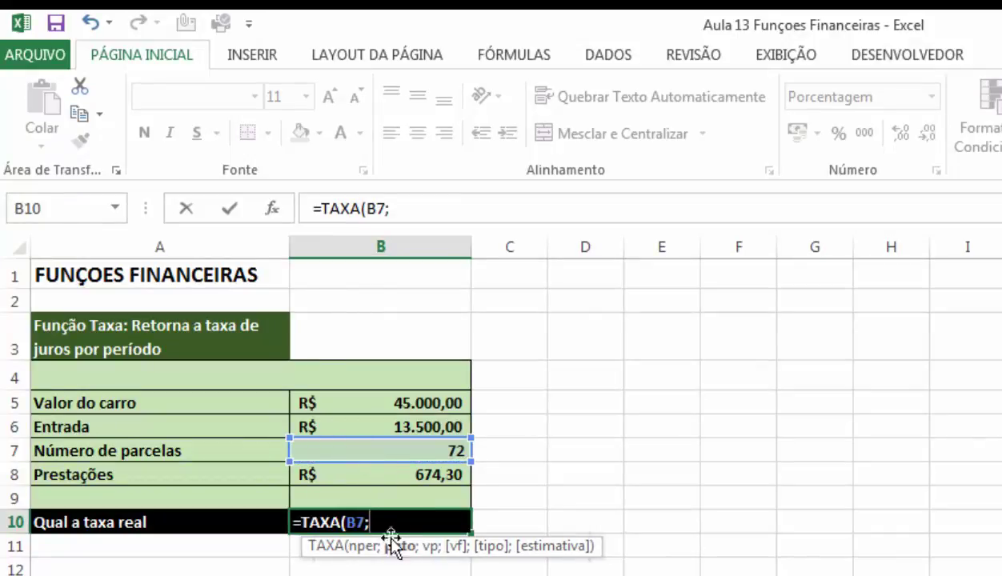
{"action": "left_click", "coordinate": [409, 479]}
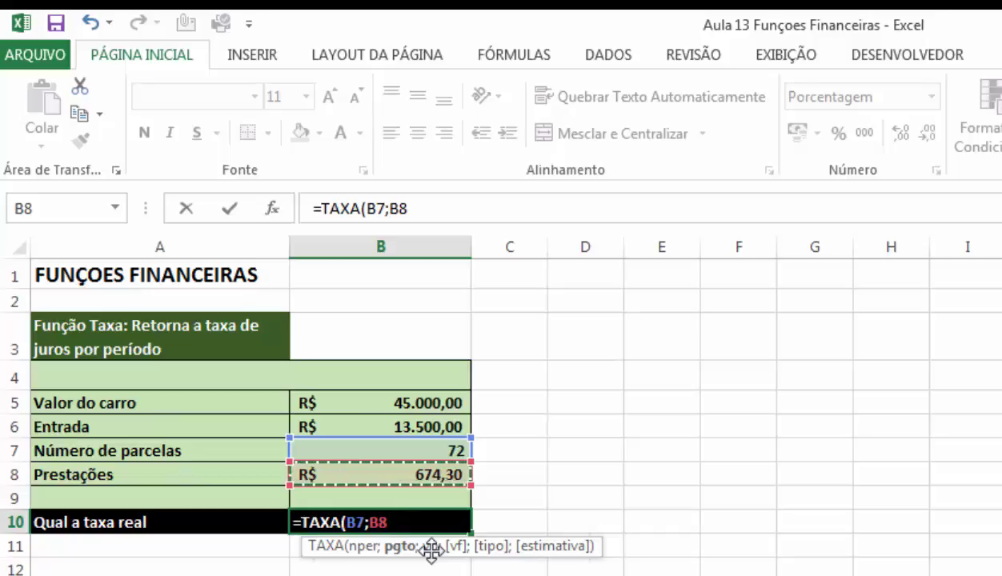
{"action": "type", "text": ";"}
{"action": "left_click", "coordinate": [412, 402]}
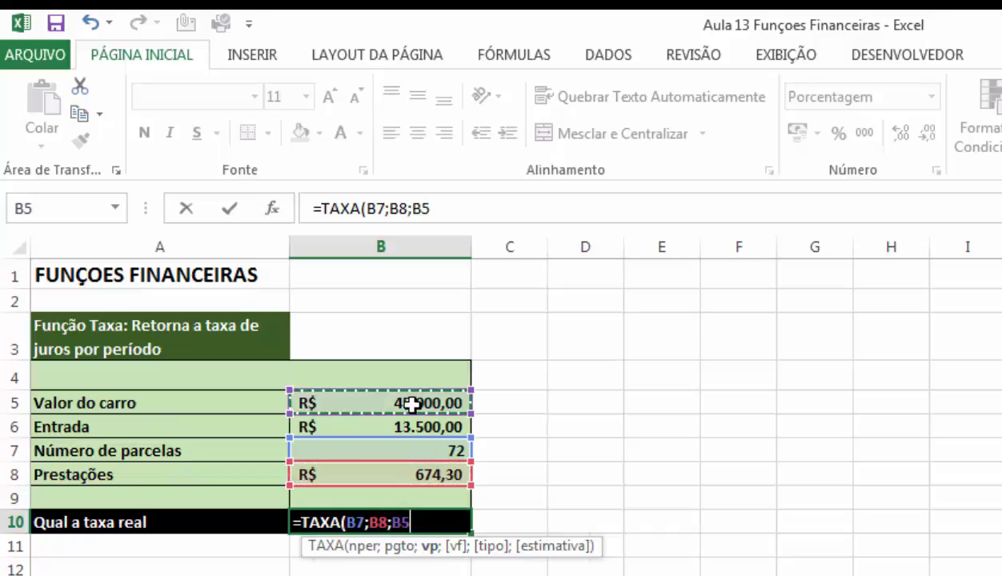
{"action": "type", "text": "-"}
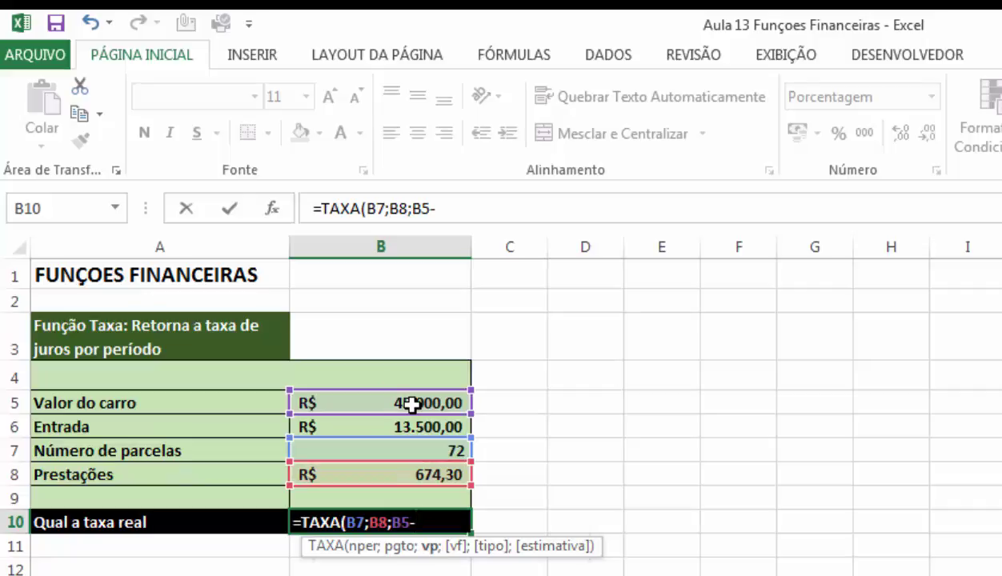
{"action": "left_click", "coordinate": [409, 428]}
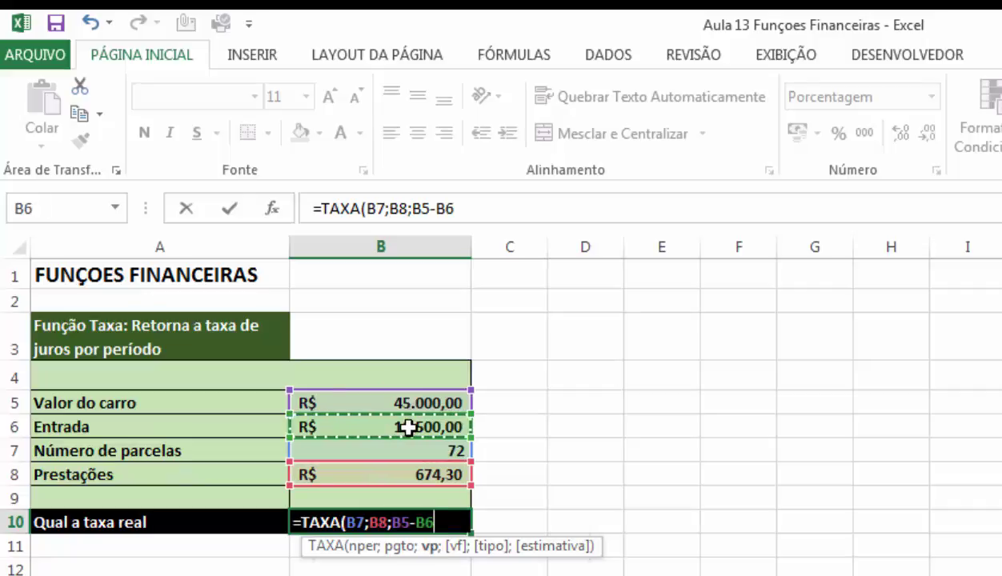
{"action": "key", "text": "Return"}
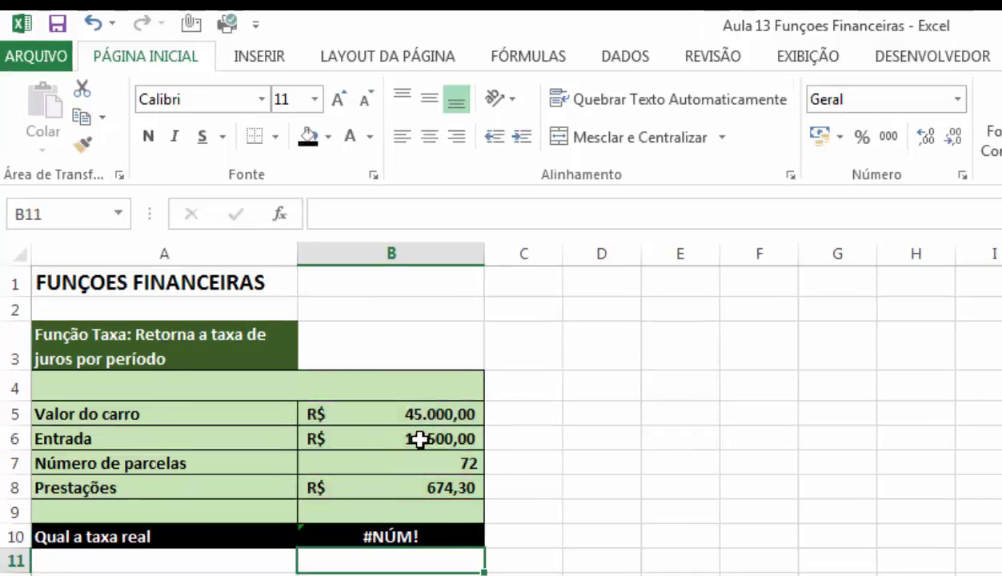
Negate the installment argument of the rate formula in B10 so it reads =TAXA(B7;-B8;B5-B6)
{"action": "key", "text": "Up"}
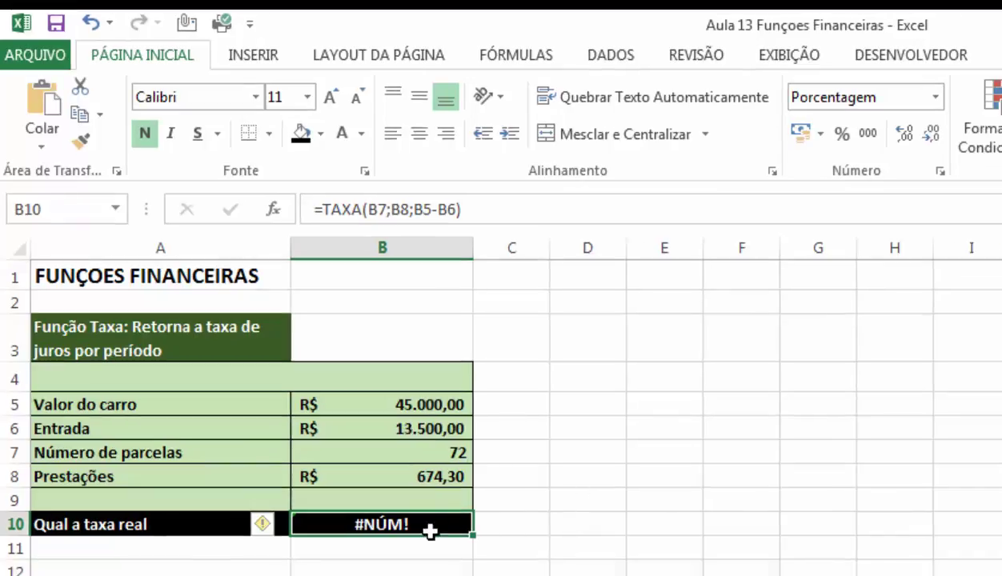
{"action": "double_click", "coordinate": [385, 526]}
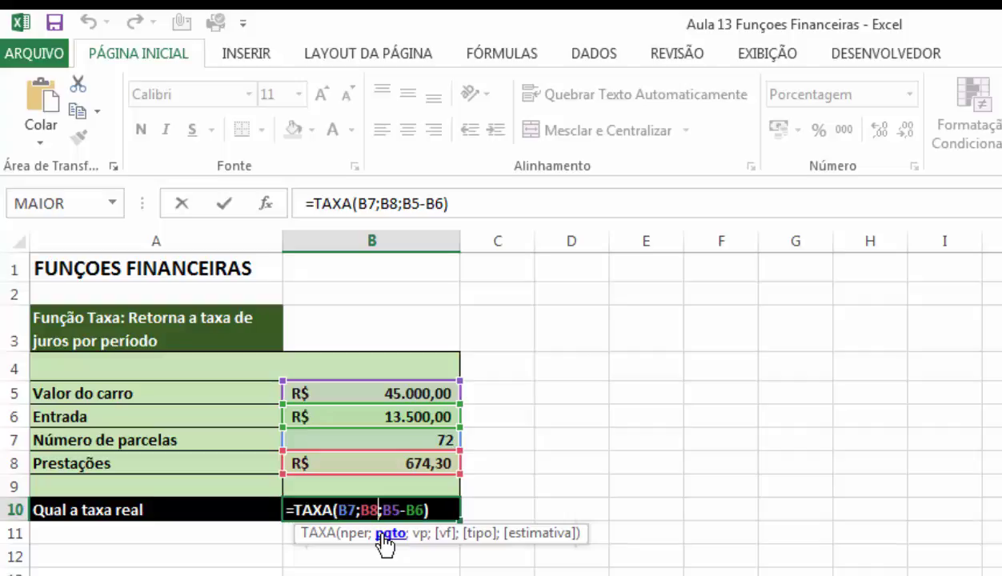
{"action": "key", "text": "Left"}
{"action": "key", "text": "Left"}
{"action": "type", "text": "-"}
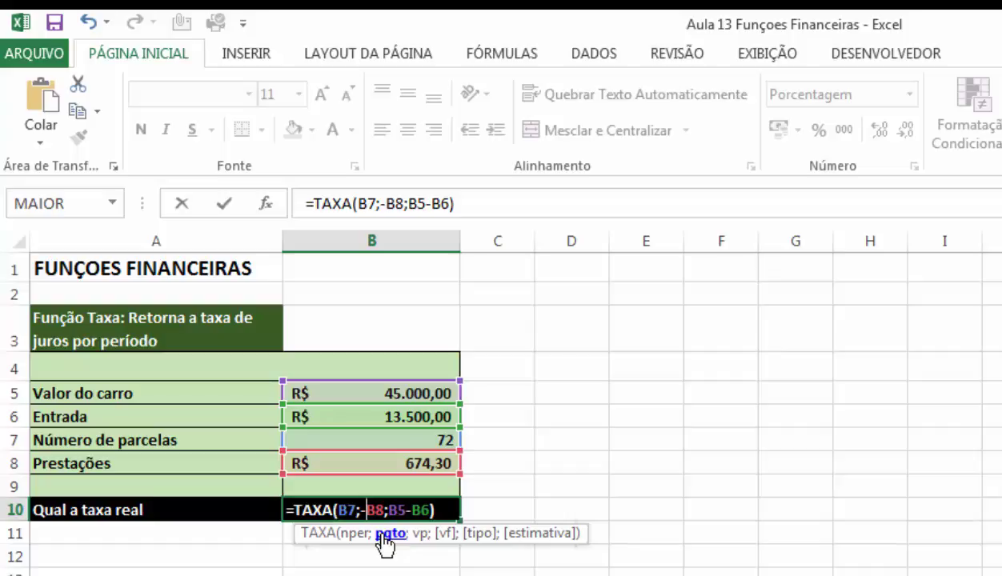
{"action": "key", "text": "Return"}
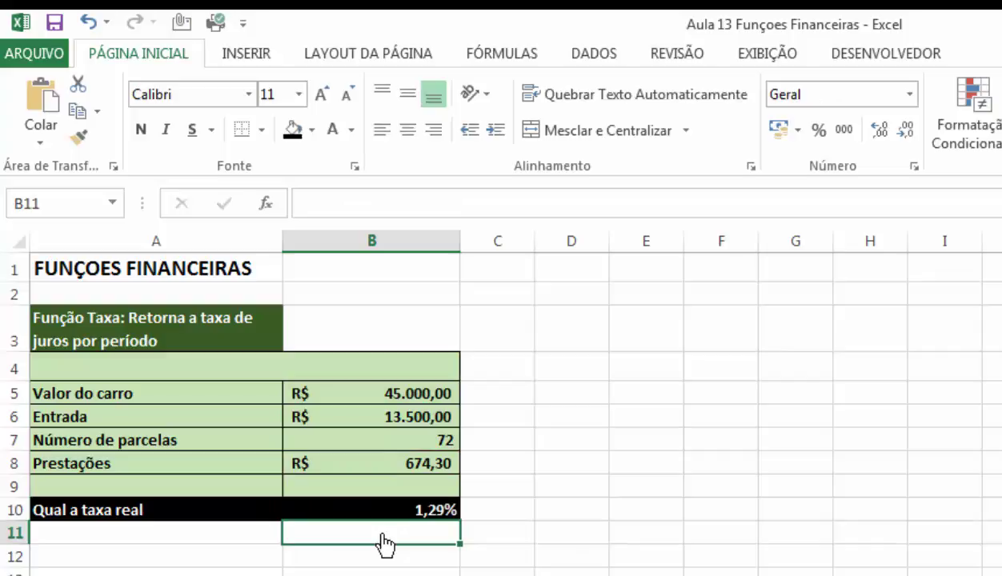
Switch to the Função Nper sheet and undo the last entry in B10 to empty the period cell
{"action": "left_click", "coordinate": [322, 575]}
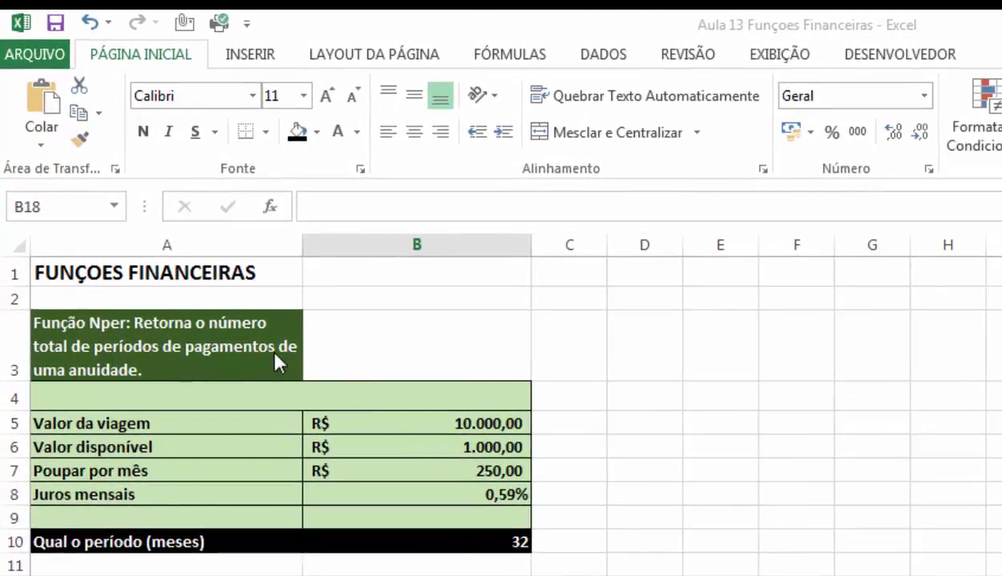
{"action": "key", "text": "ctrl+z"}
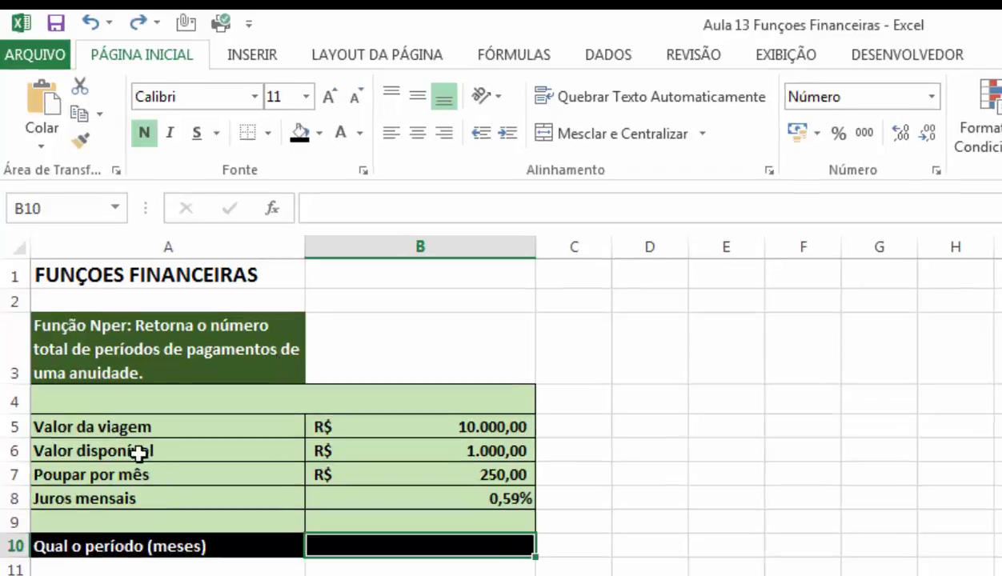
Review the trip cost, available amount, monthly savings and monthly interest inputs in rows 5 to 8
{"action": "left_click", "coordinate": [341, 428]}
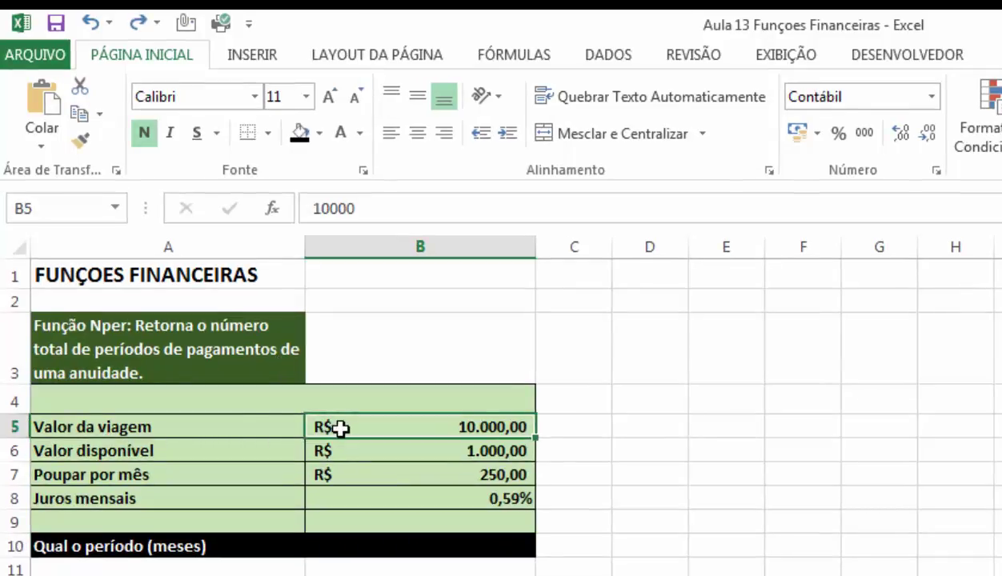
{"action": "left_click", "coordinate": [195, 448]}
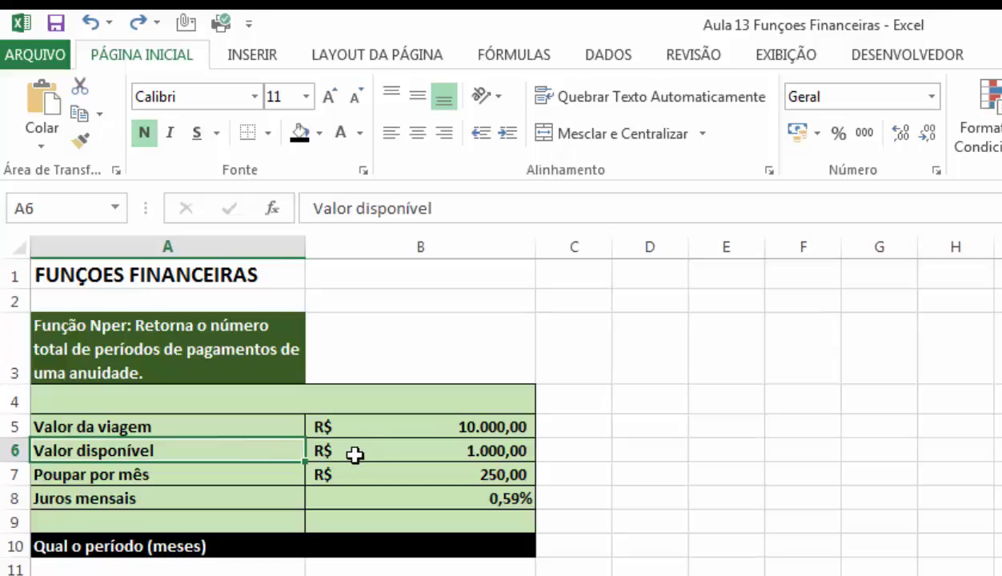
{"action": "left_click", "coordinate": [355, 455]}
{"action": "left_click", "coordinate": [251, 480]}
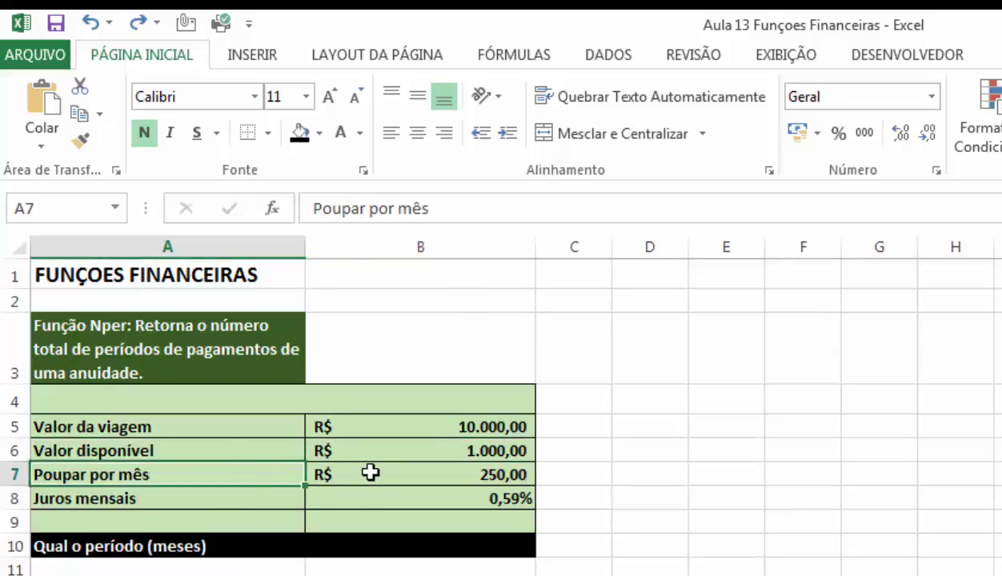
{"action": "left_click", "coordinate": [370, 473]}
{"action": "left_click", "coordinate": [337, 498]}
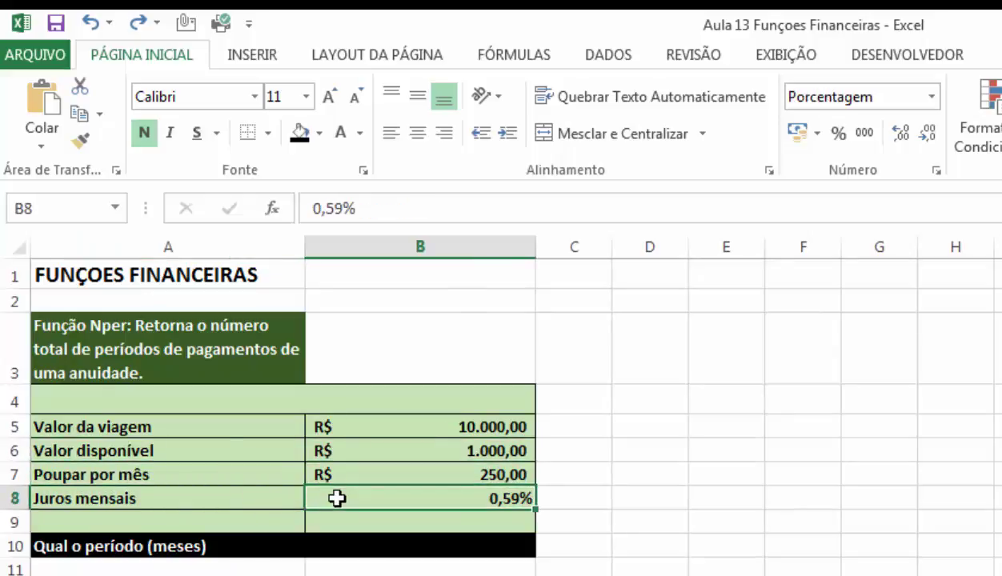
Calculate the number of months needed for the trip in B10 with the formula =NPER(B8;-B7;-B6;B5)
{"action": "left_click", "coordinate": [397, 545]}
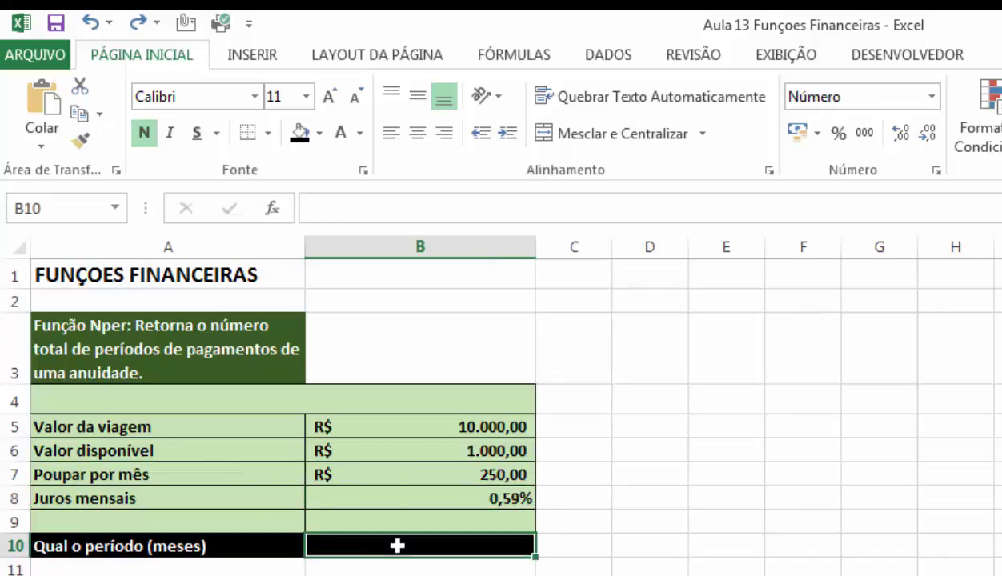
{"action": "type", "text": "=NPER"}
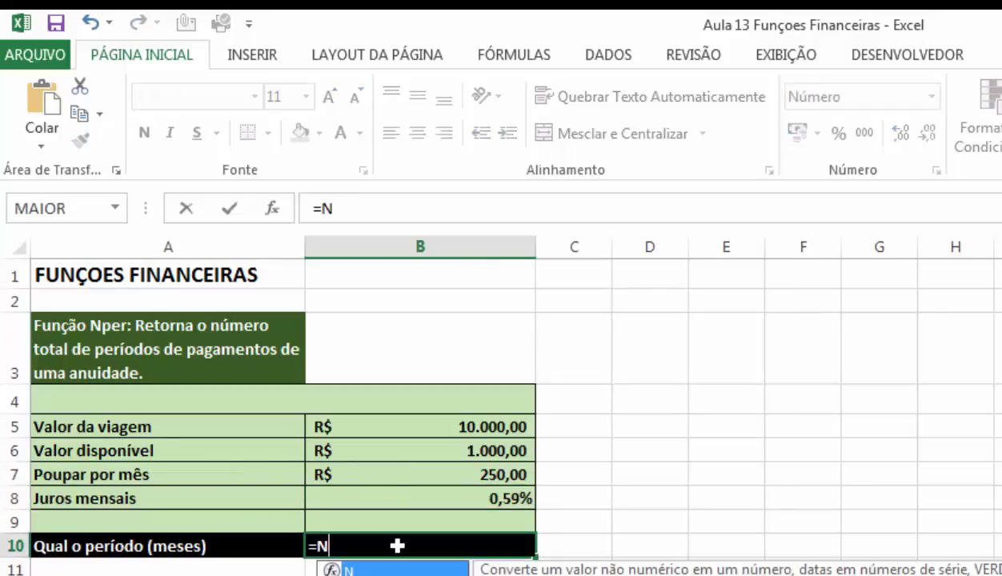
{"action": "type", "text": "("}
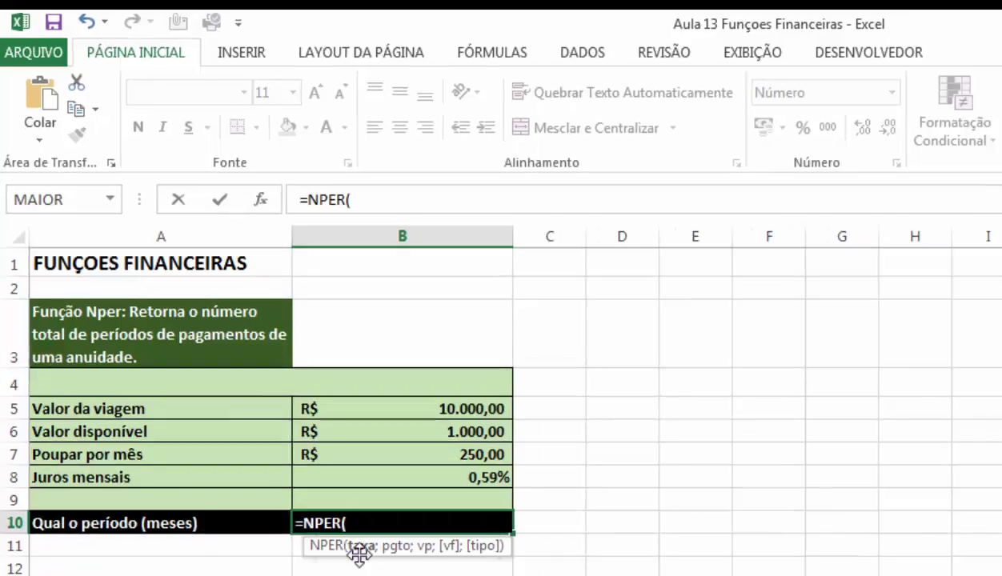
{"action": "left_click", "coordinate": [428, 477]}
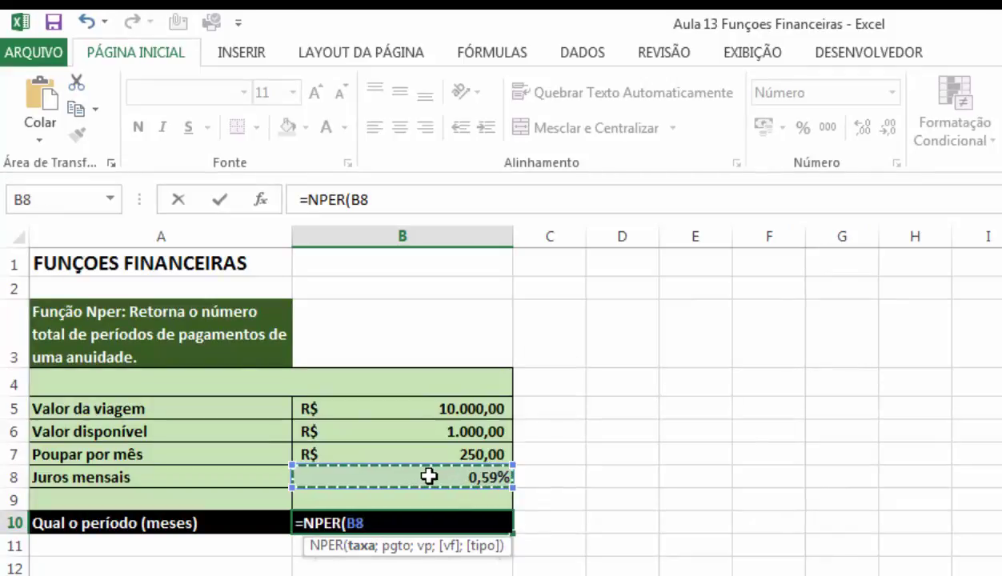
{"action": "type", "text": ";"}
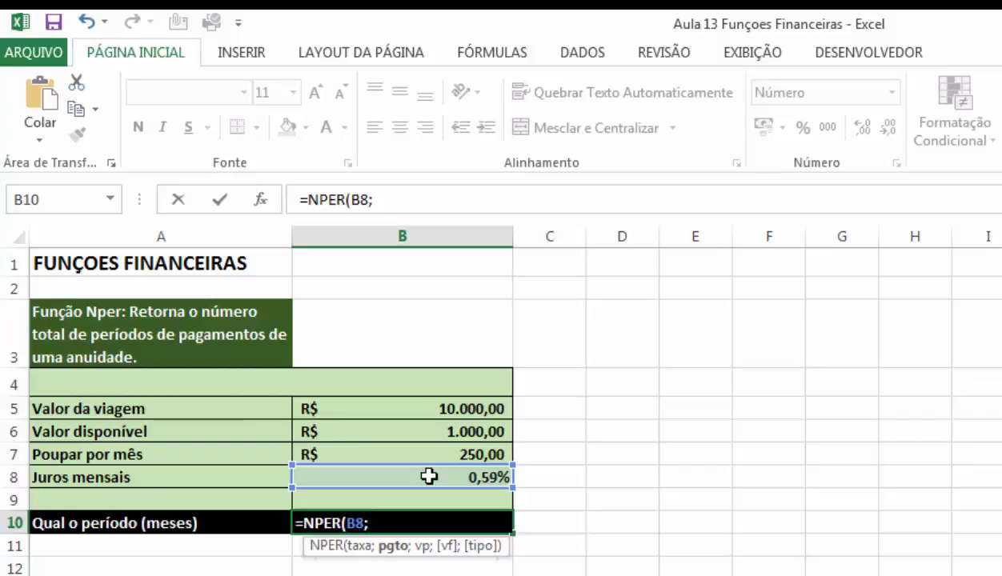
{"action": "type", "text": "-B7"}
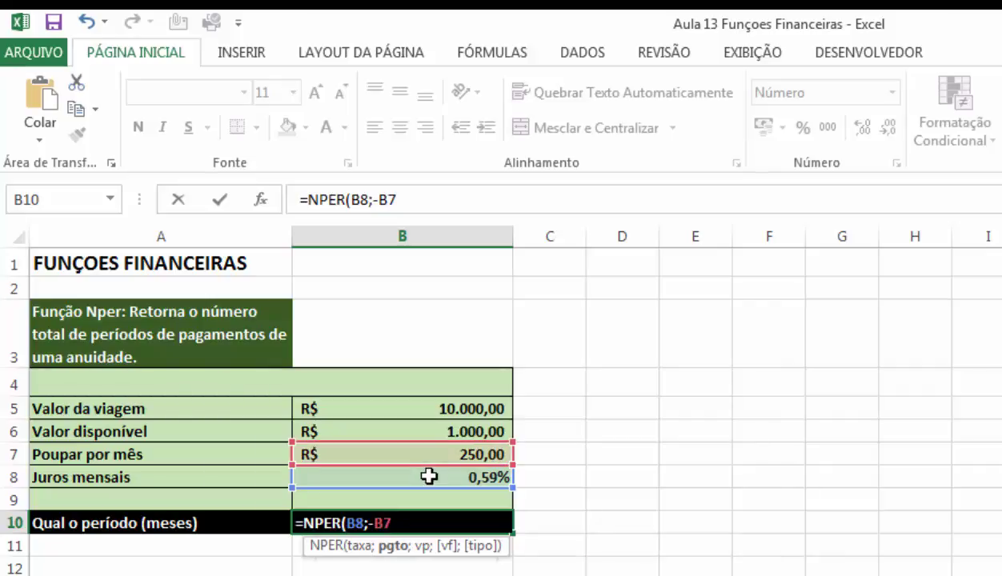
{"action": "type", "text": ";"}
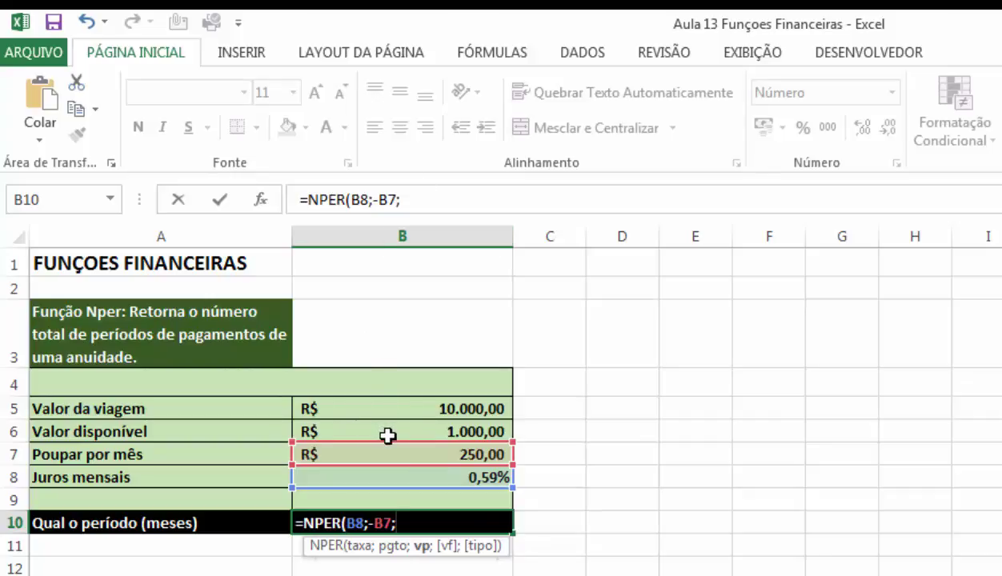
{"action": "type", "text": "-"}
{"action": "left_click", "coordinate": [388, 436]}
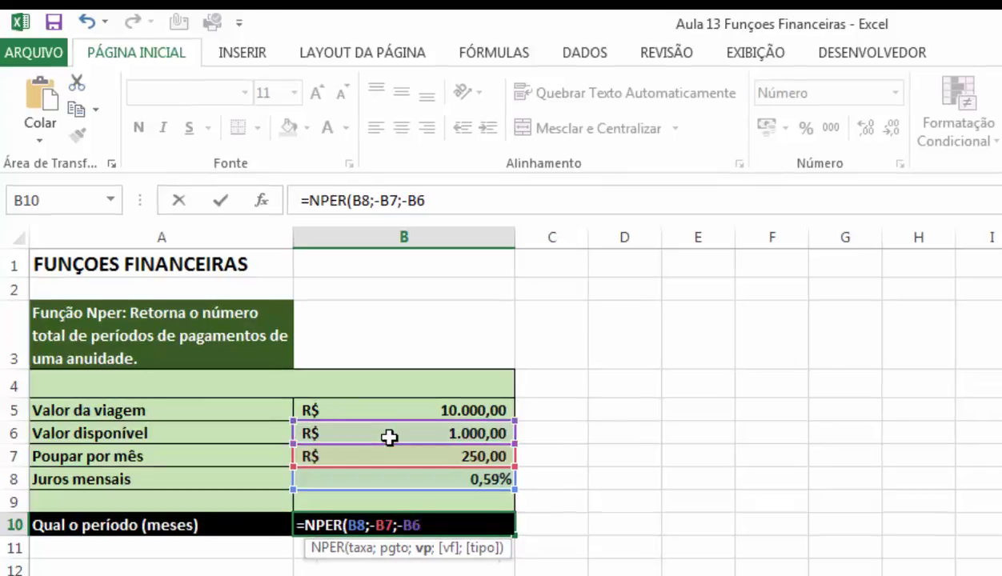
{"action": "type", "text": ";"}
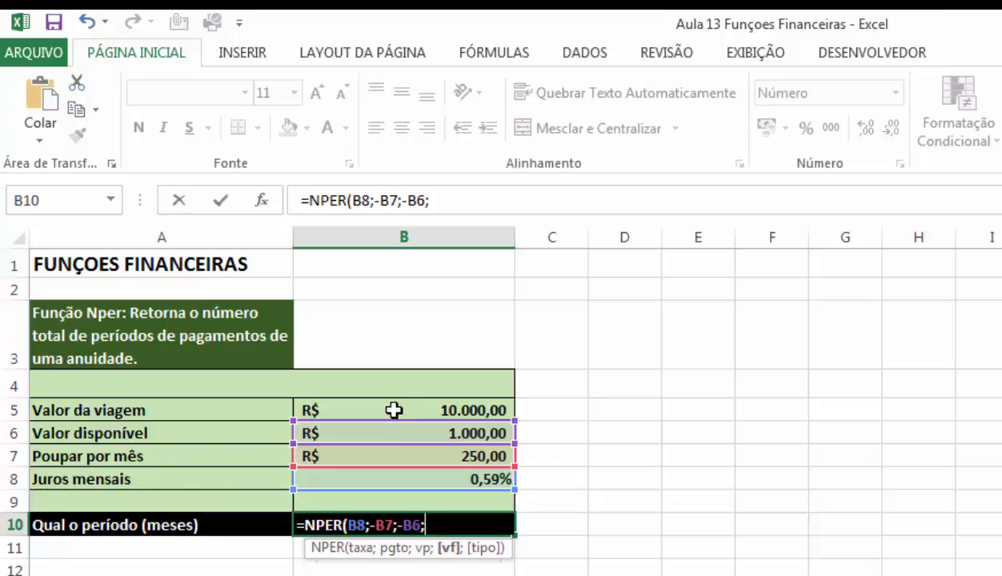
{"action": "left_click", "coordinate": [395, 409]}
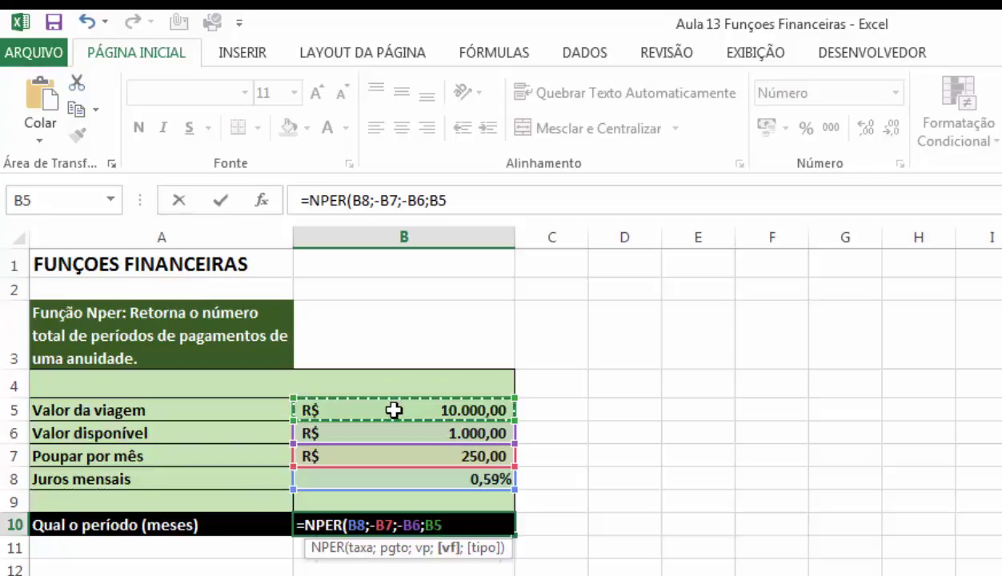
{"action": "type", "text": ")"}
{"action": "key", "text": "Return"}
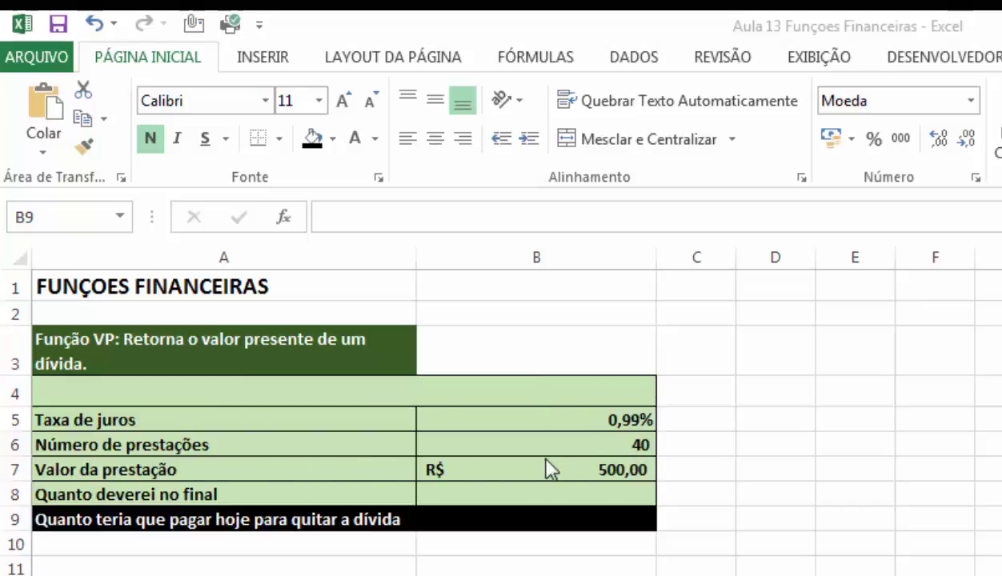
Calculate the amount needed to pay off the debt today in B9 of the Função VP table with =VP(B5;B6;-B7)
{"action": "left_click", "coordinate": [534, 521]}
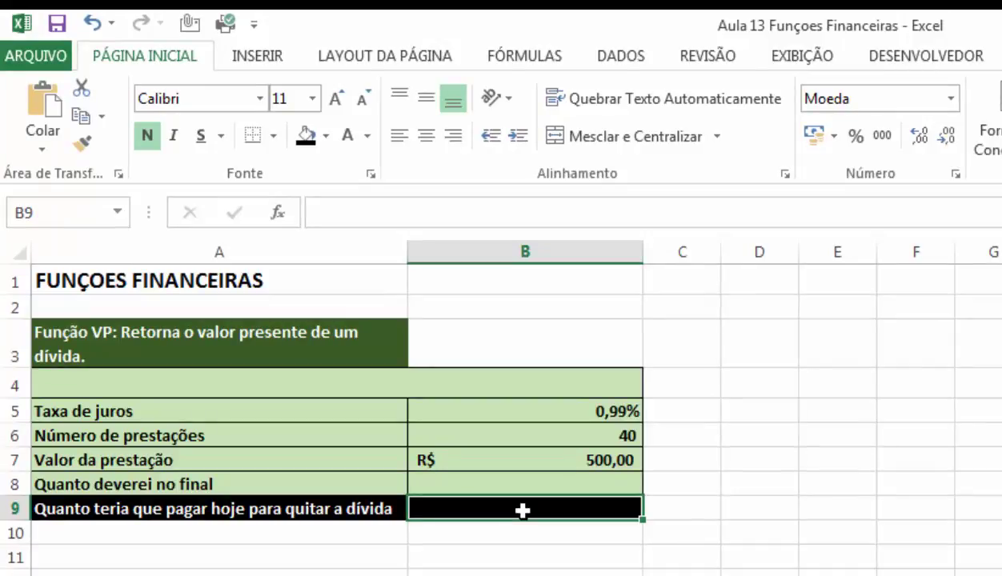
{"action": "type", "text": "=vp"}
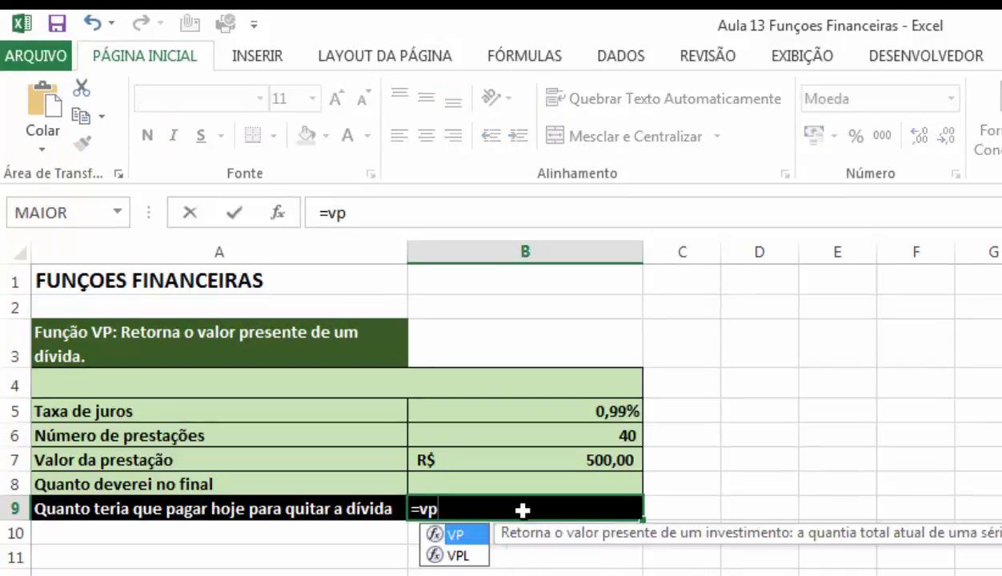
{"action": "type", "text": "("}
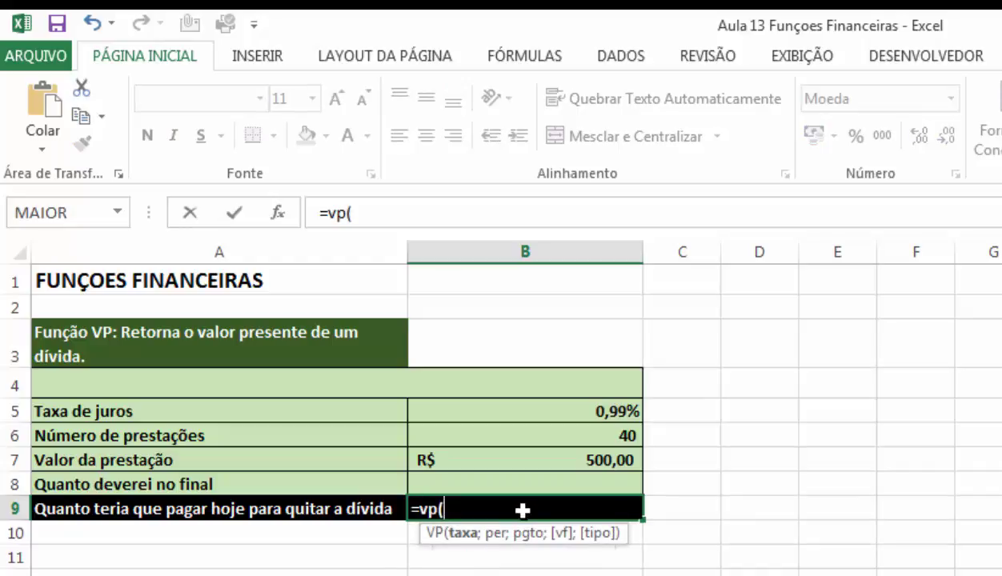
{"action": "left_click", "coordinate": [608, 414]}
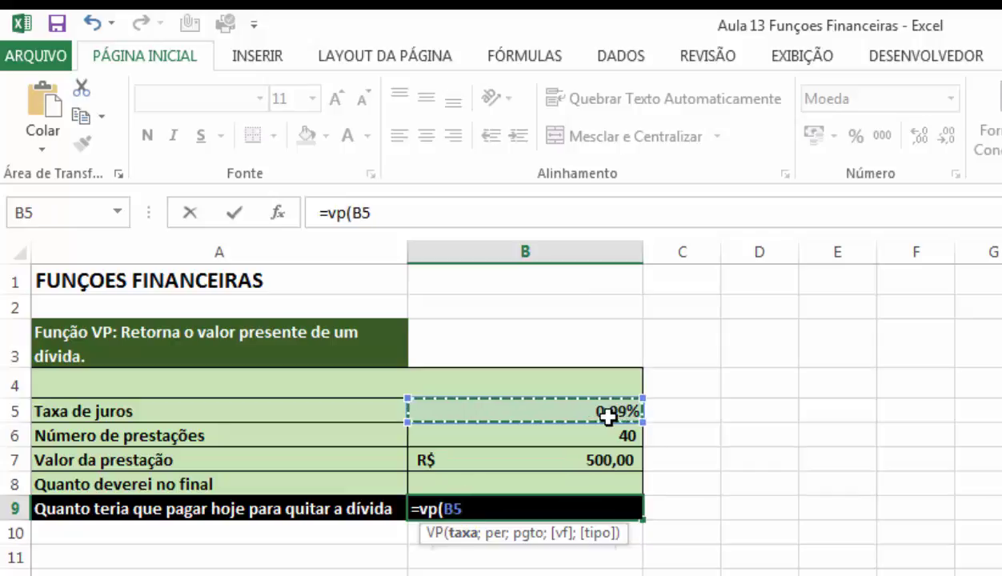
{"action": "type", "text": ";"}
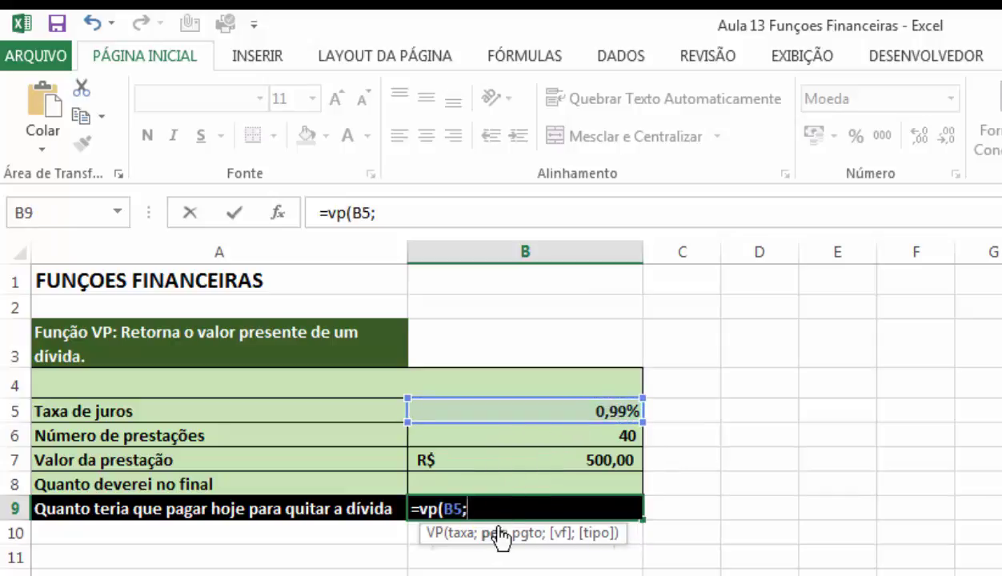
{"action": "left_click", "coordinate": [597, 436]}
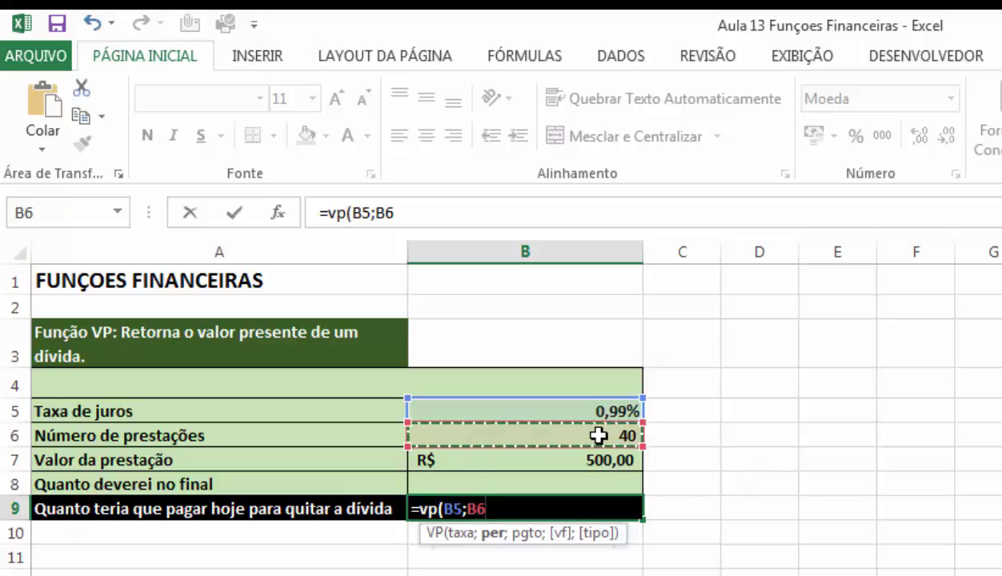
{"action": "type", "text": ";"}
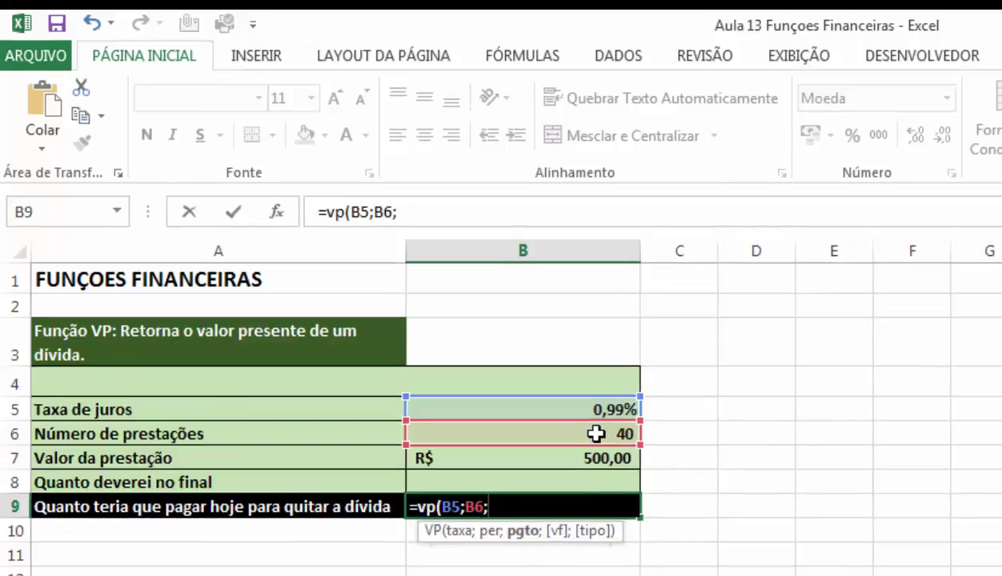
{"action": "type", "text": "-"}
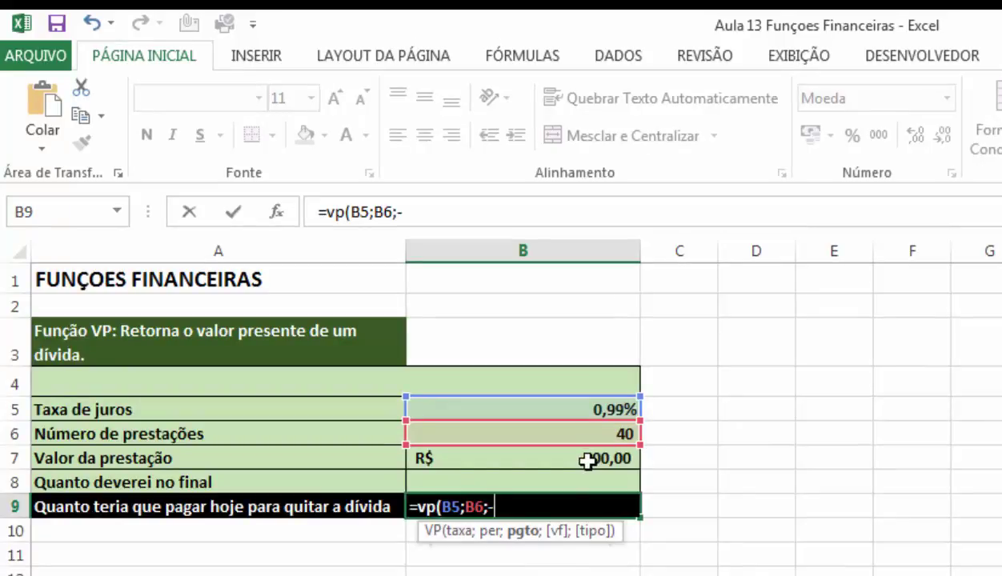
{"action": "left_click", "coordinate": [587, 460]}
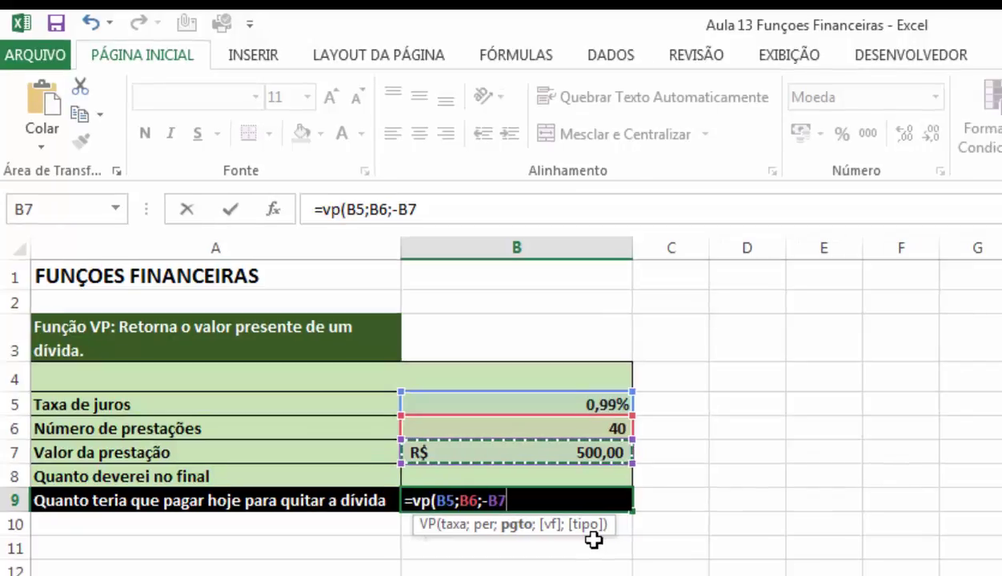
{"action": "type", "text": ")"}
{"action": "key", "text": "Return"}
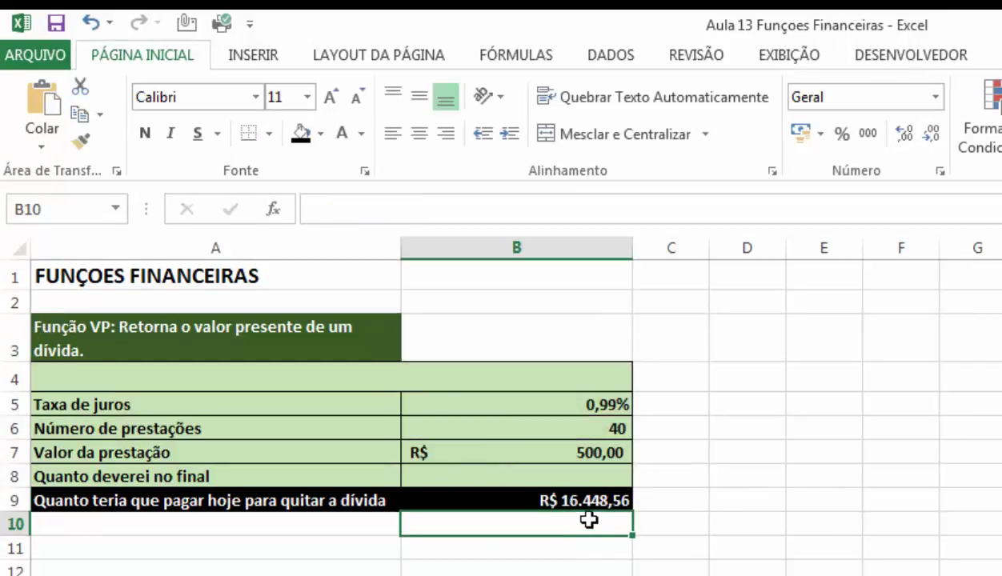